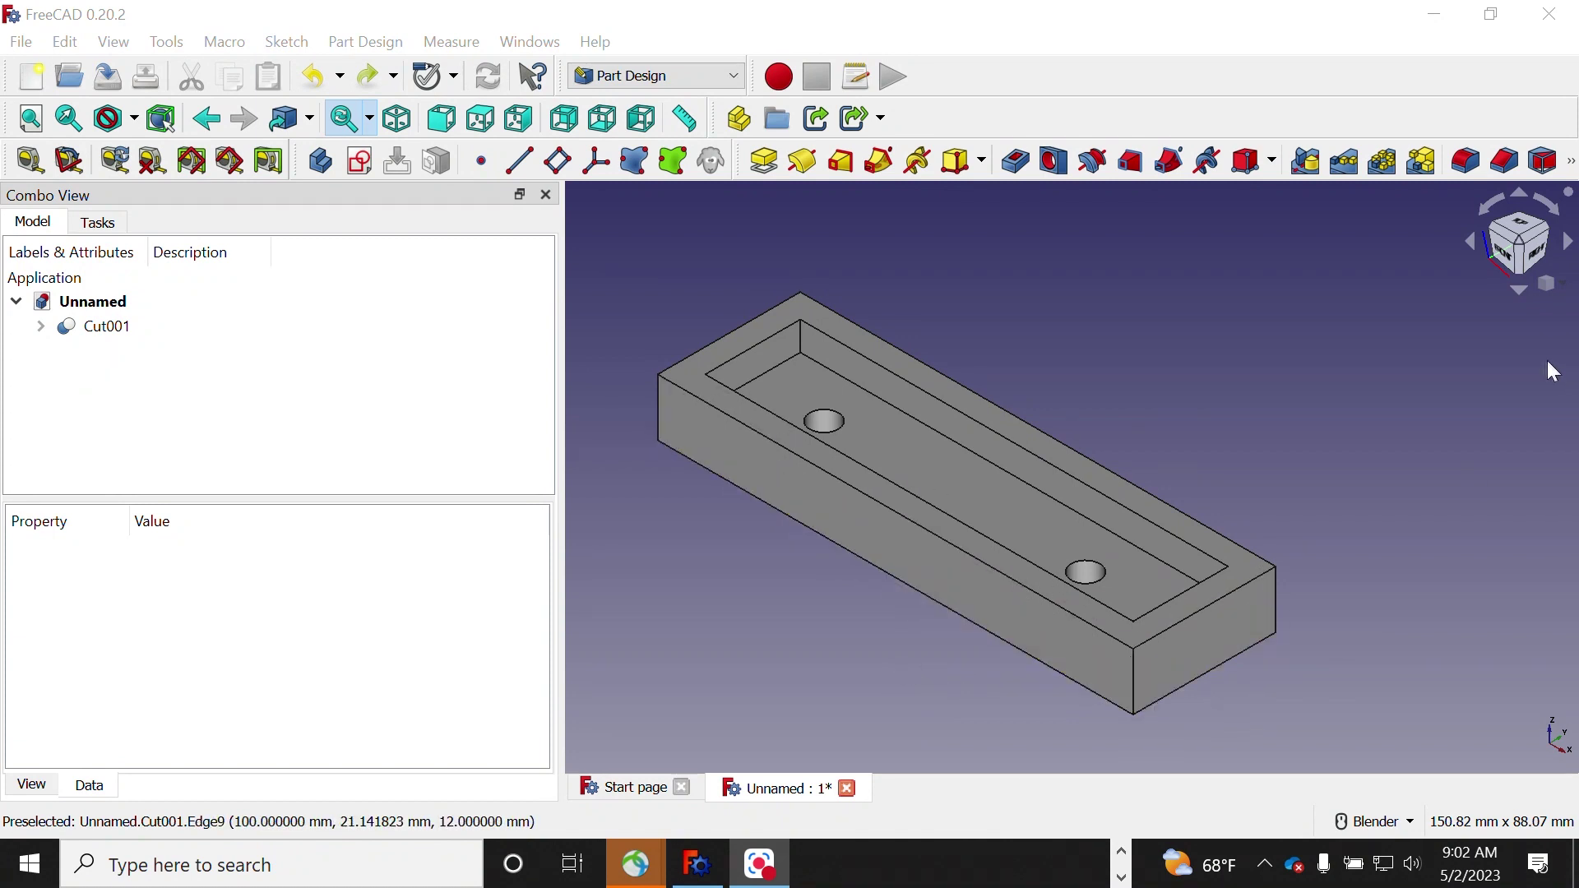
click(1469, 165)
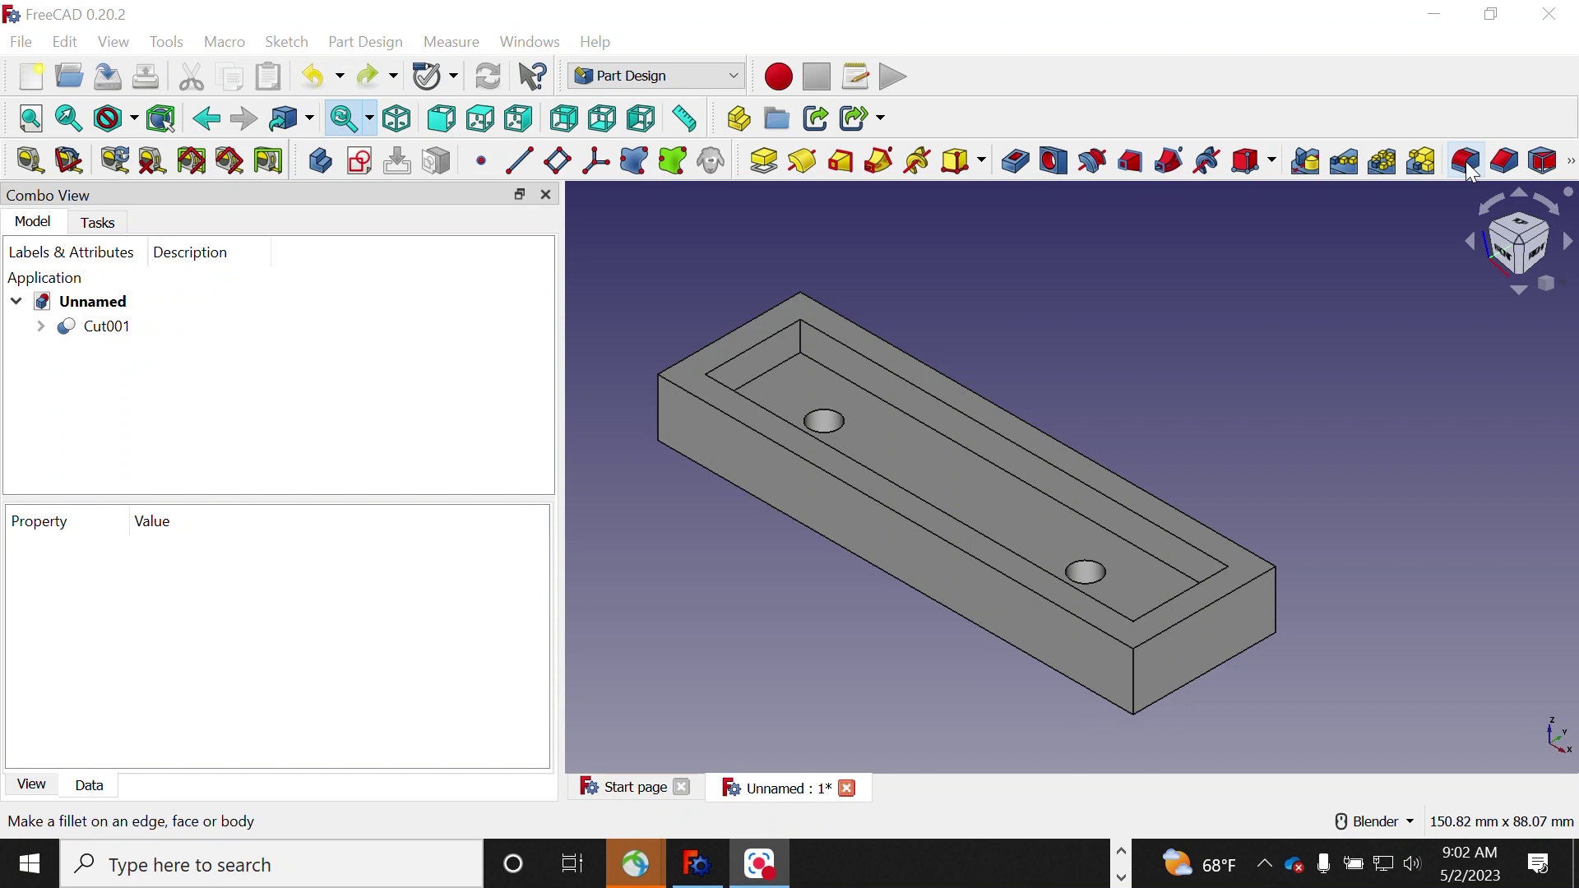
click(649, 75)
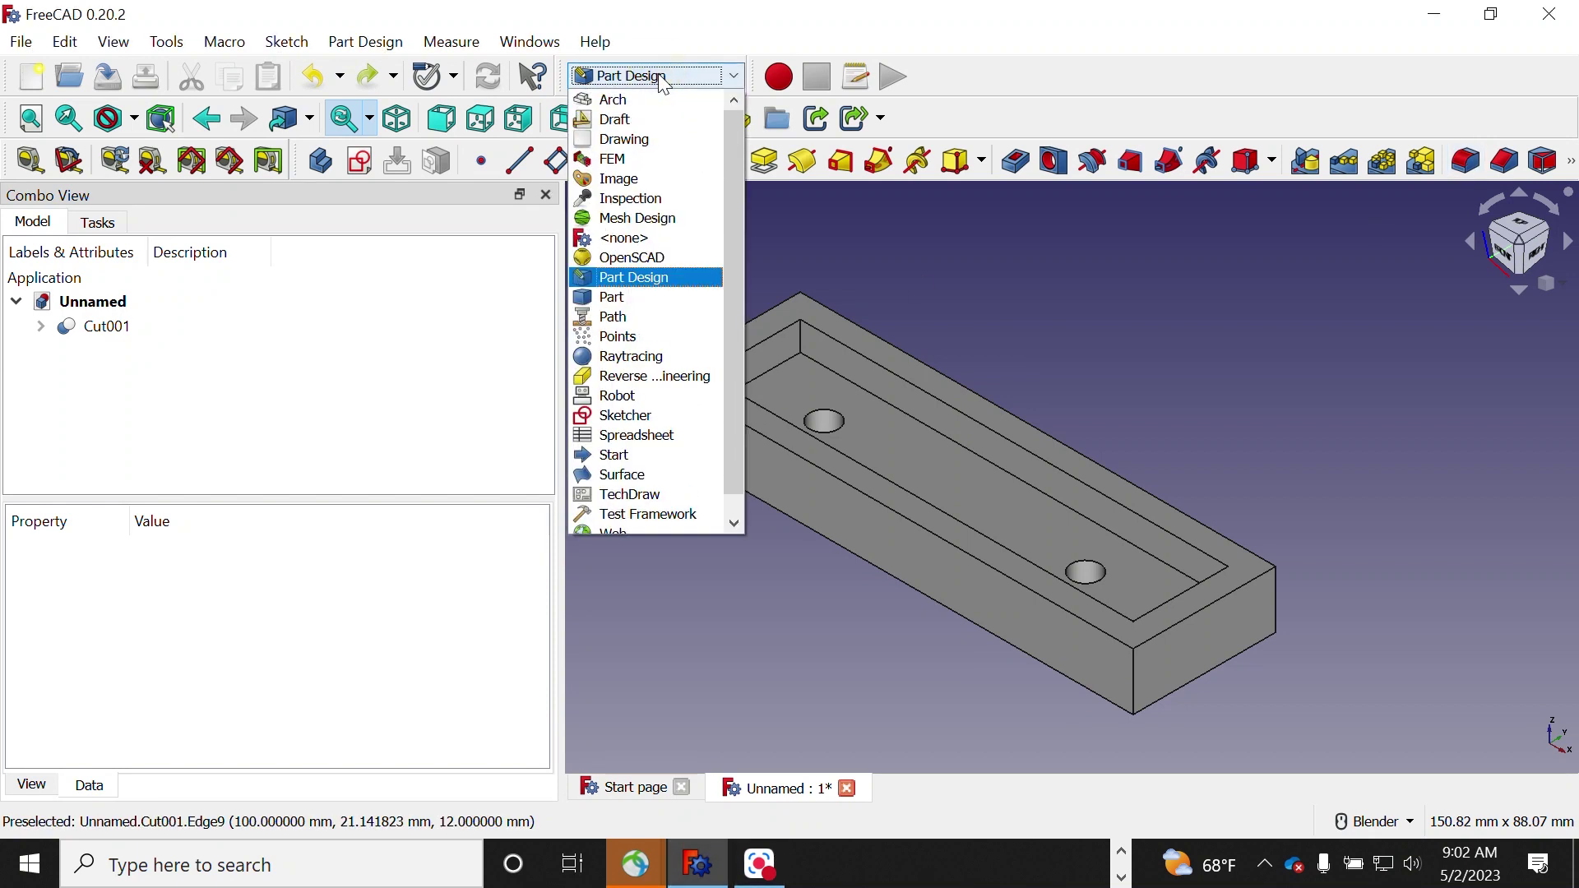
click(633, 277)
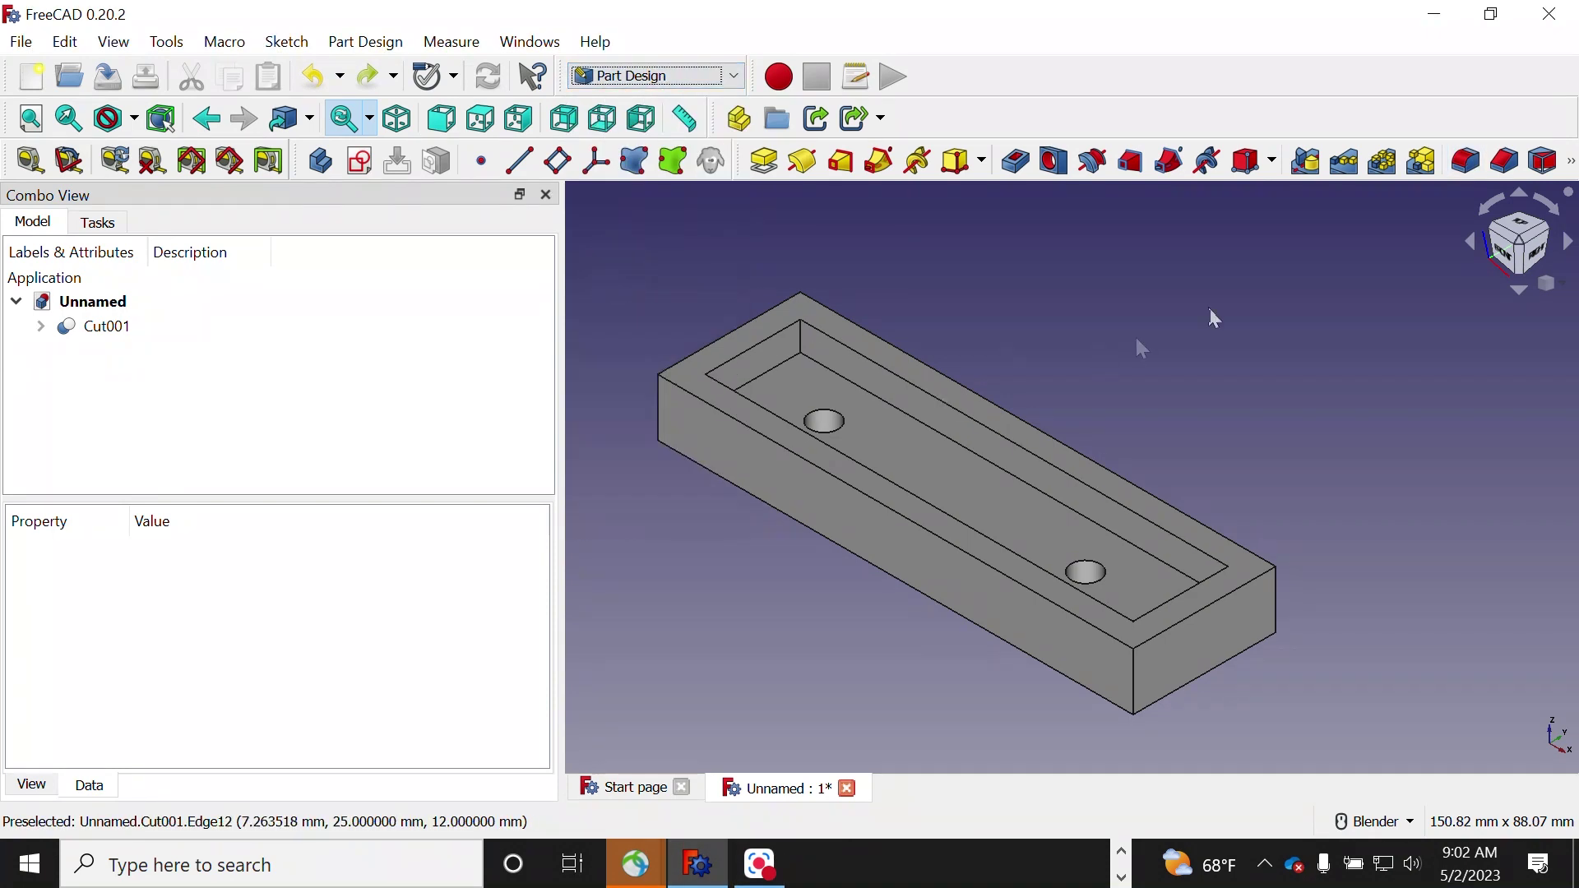
click(1472, 164)
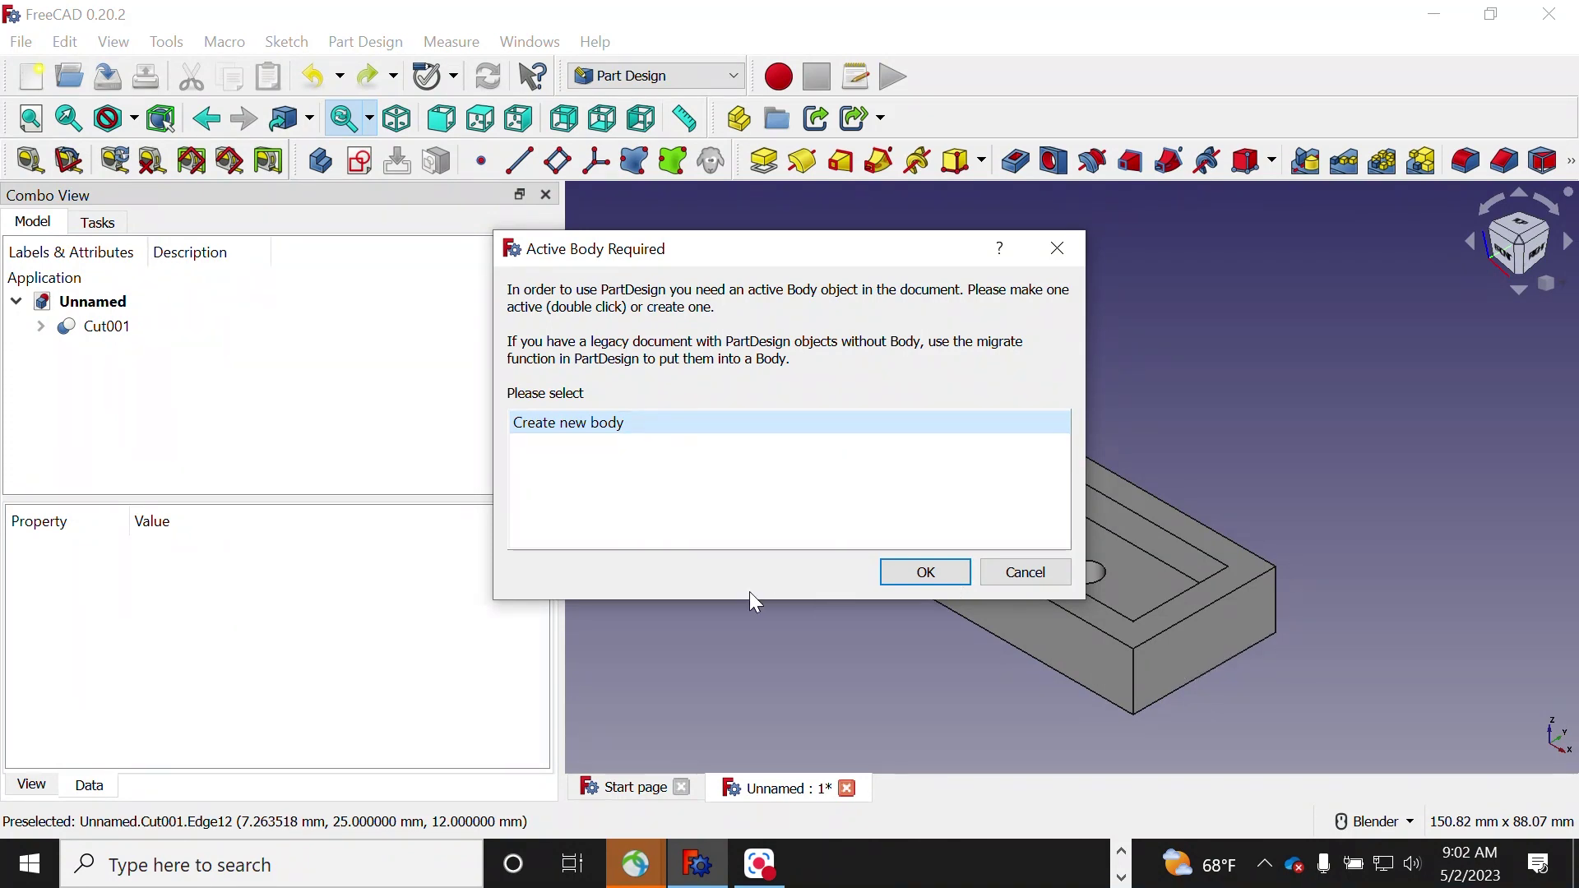
click(1040, 570)
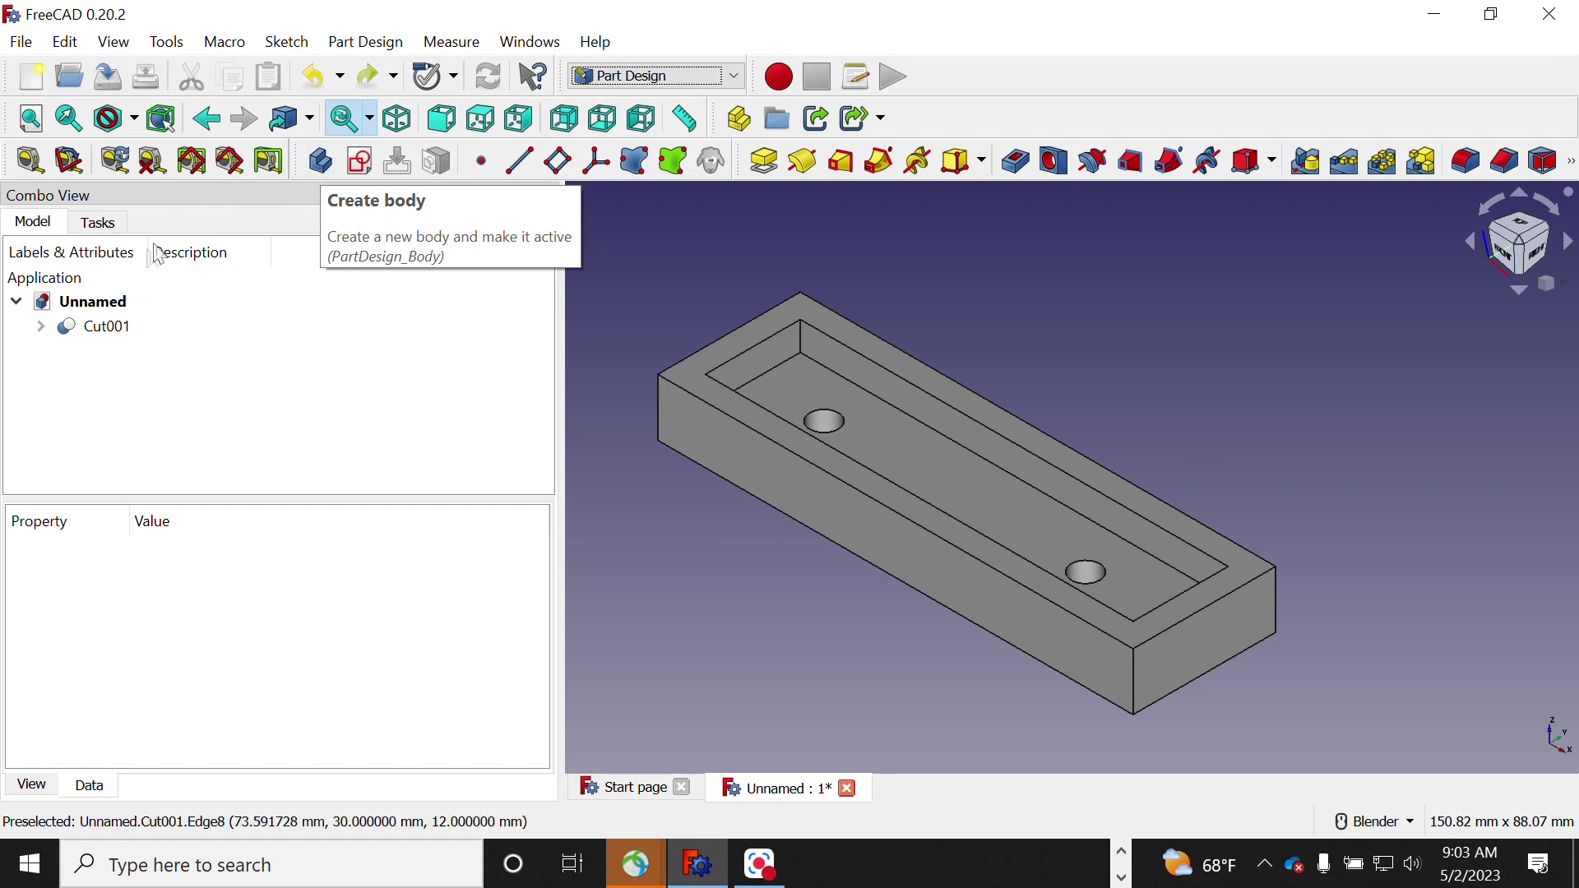
click(123, 330)
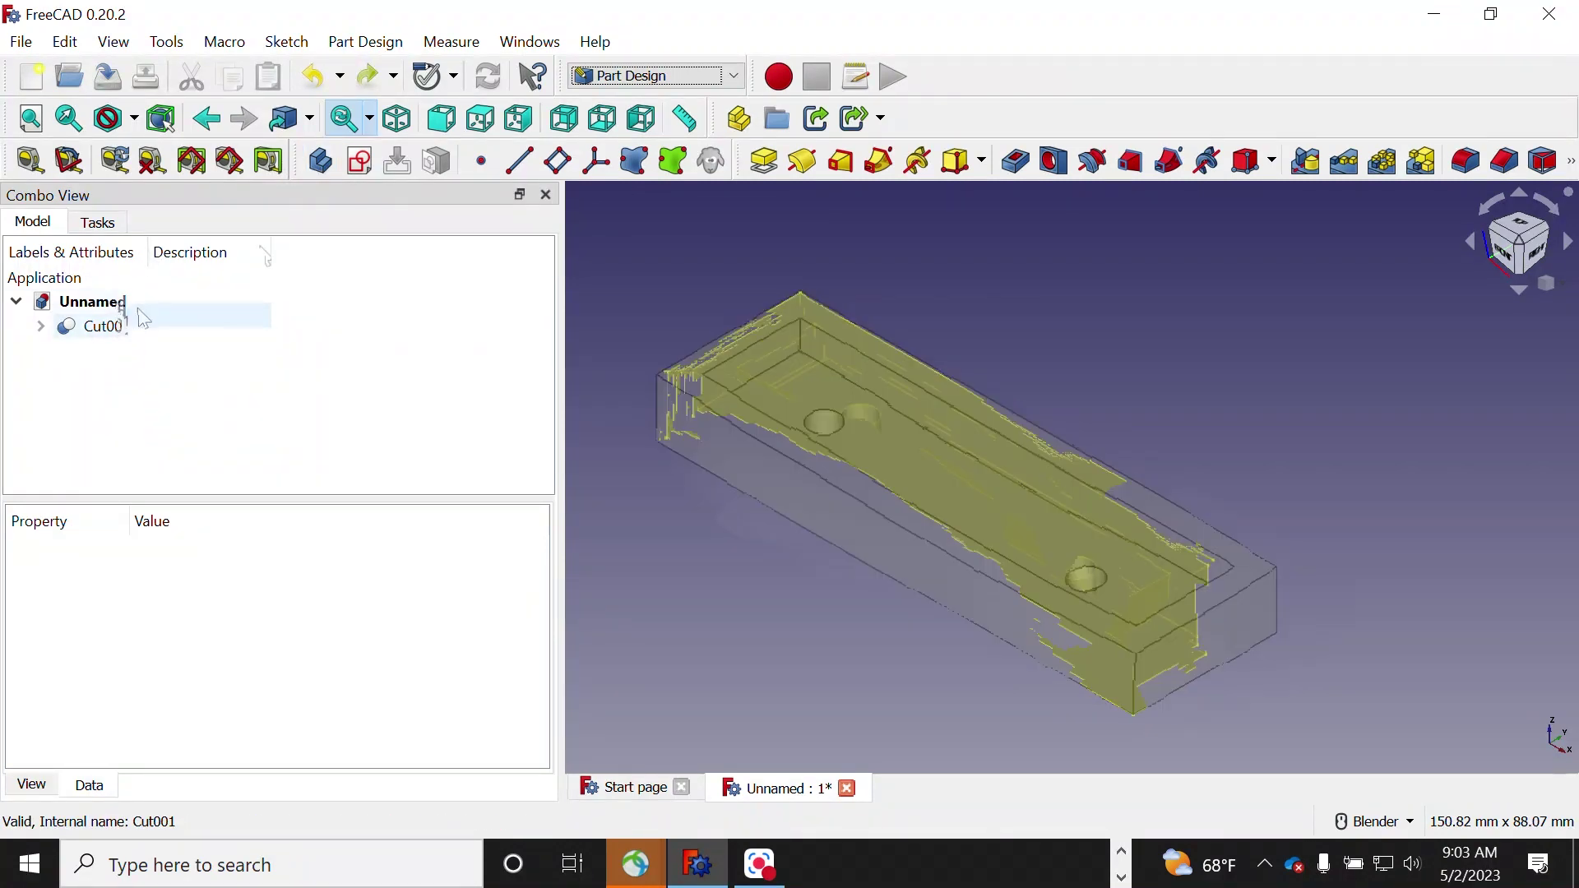
click(627, 305)
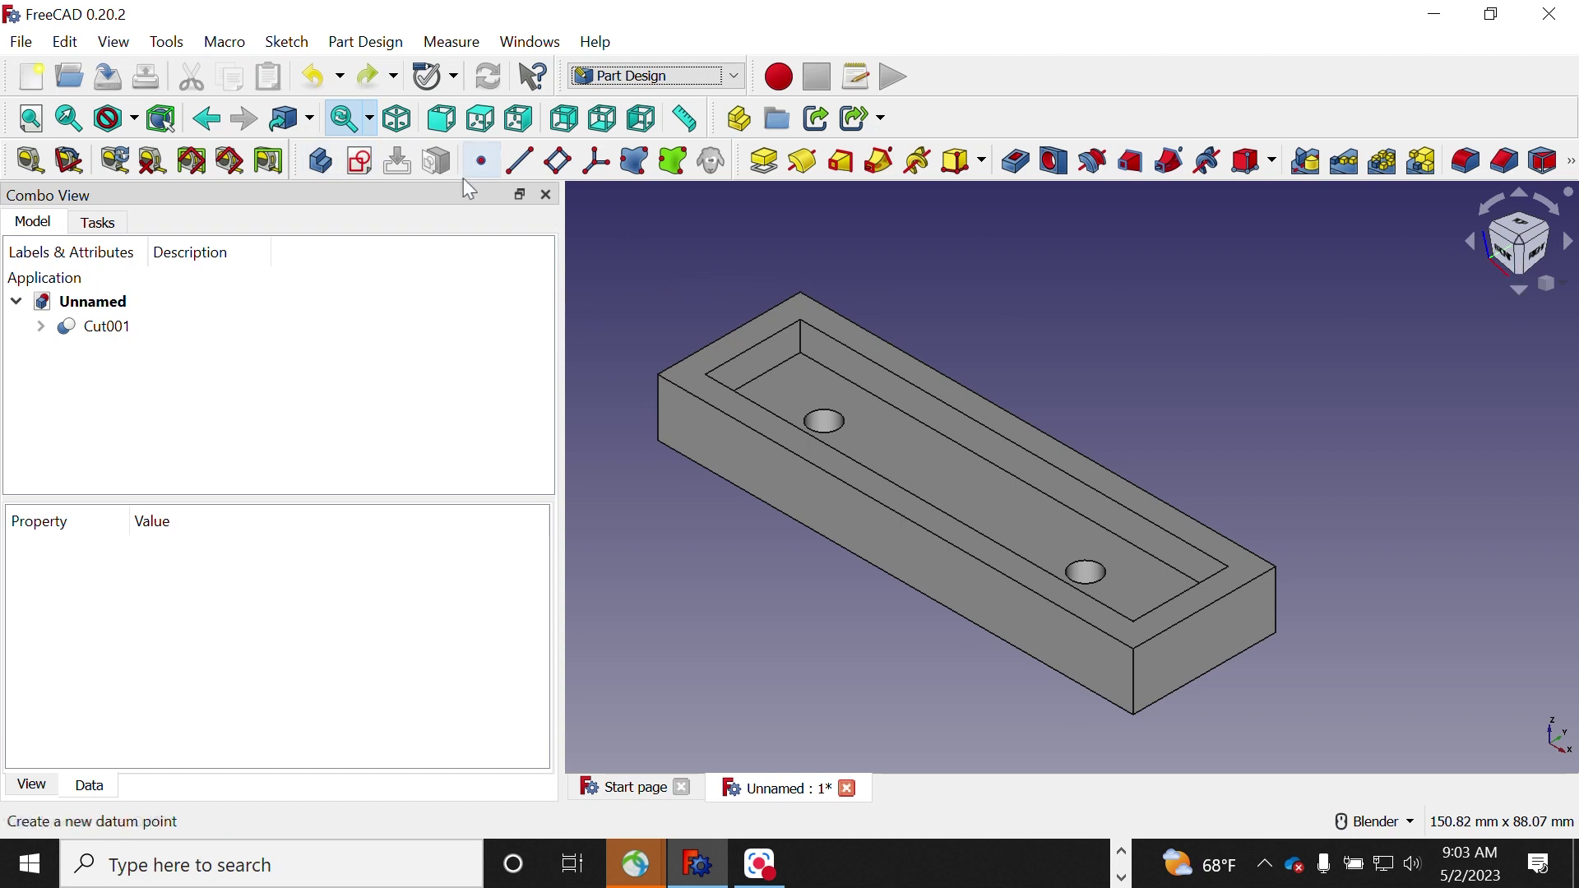
Start the Part Design Fillet command and create a new active body for it
click(1470, 162)
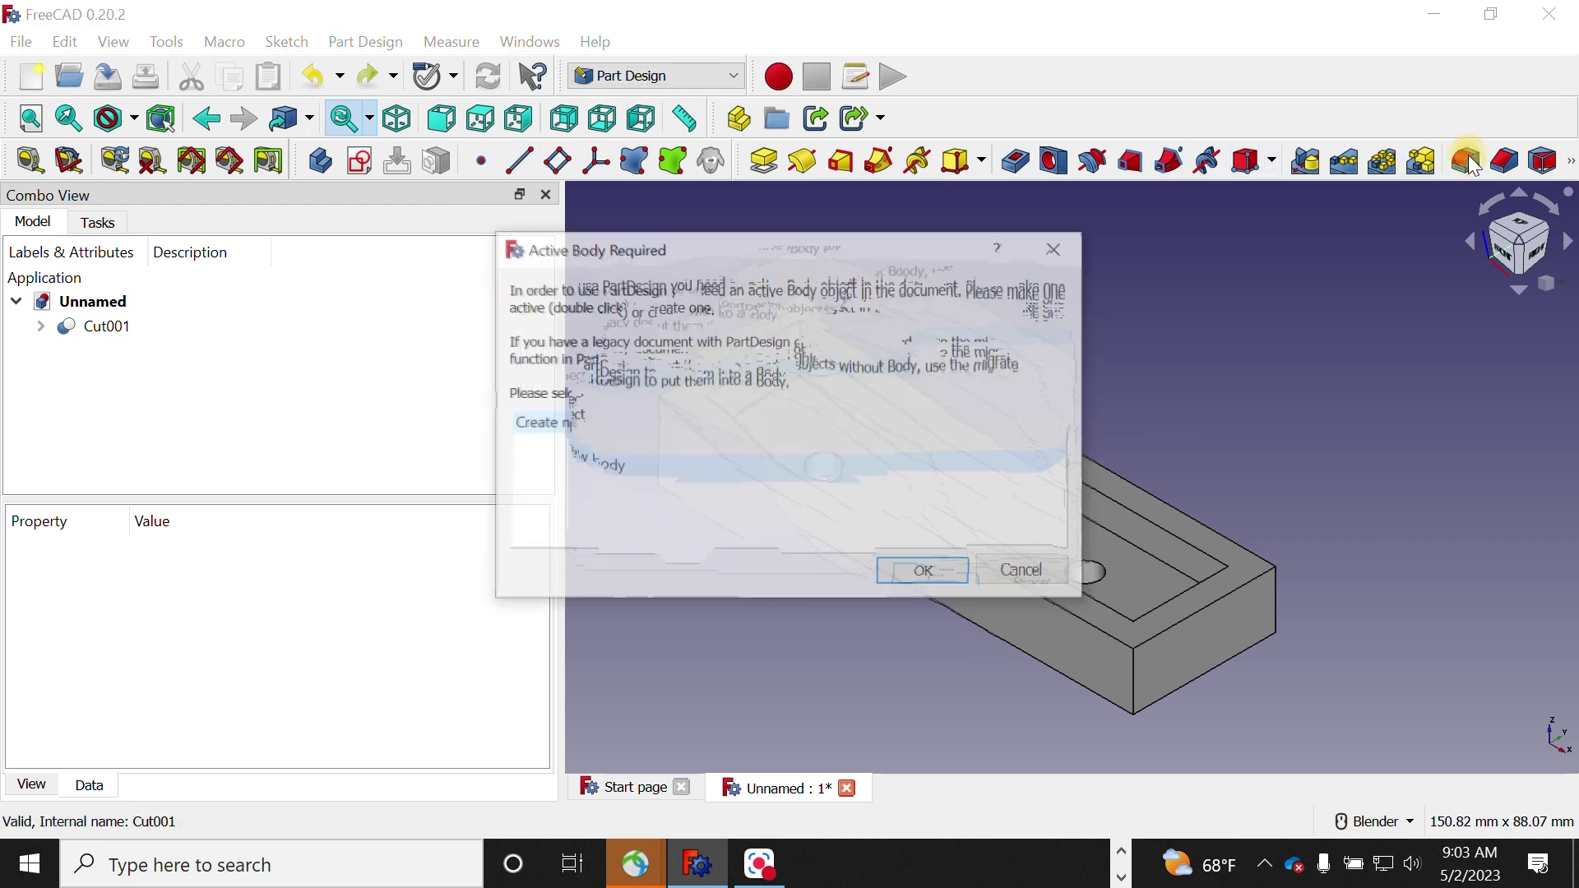
click(938, 572)
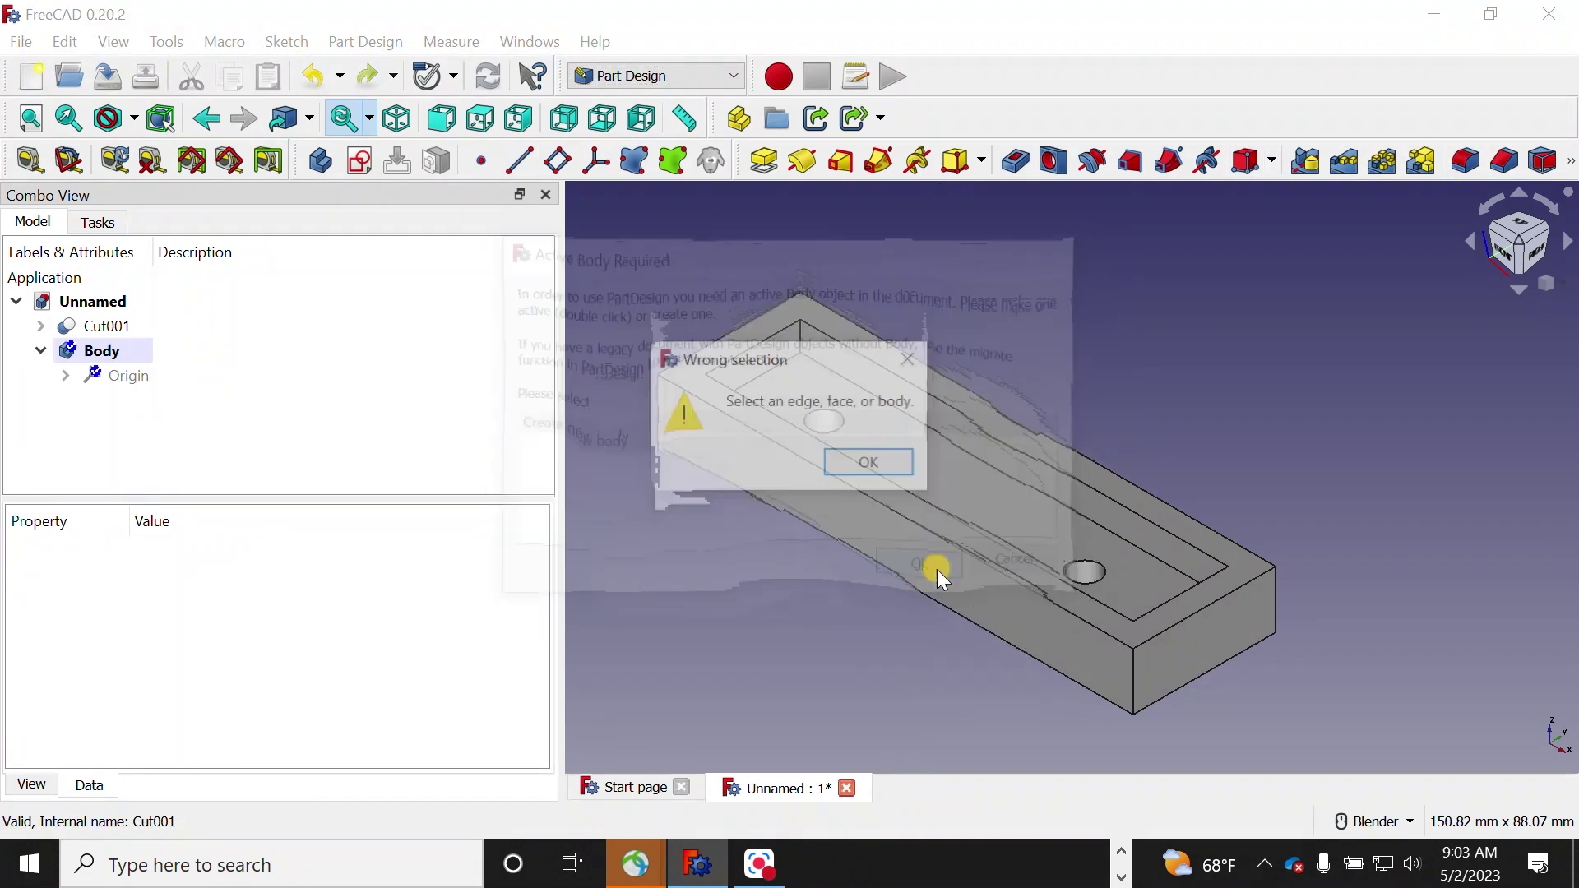
click(885, 465)
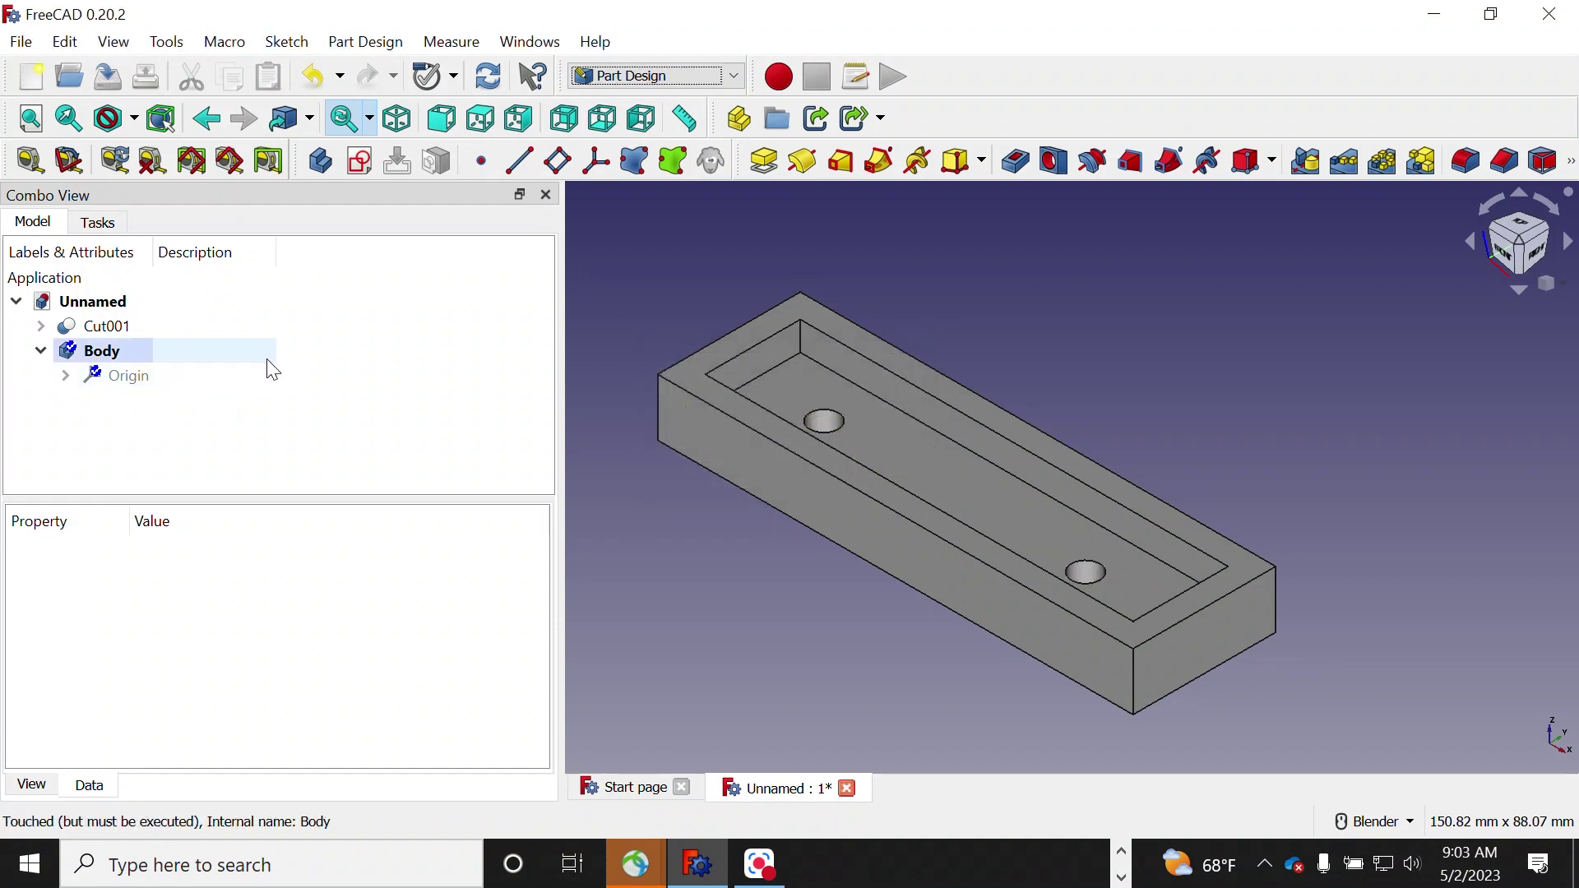
Try to fillet the front vertical corner edge of Cut001 outside the active body
click(1134, 696)
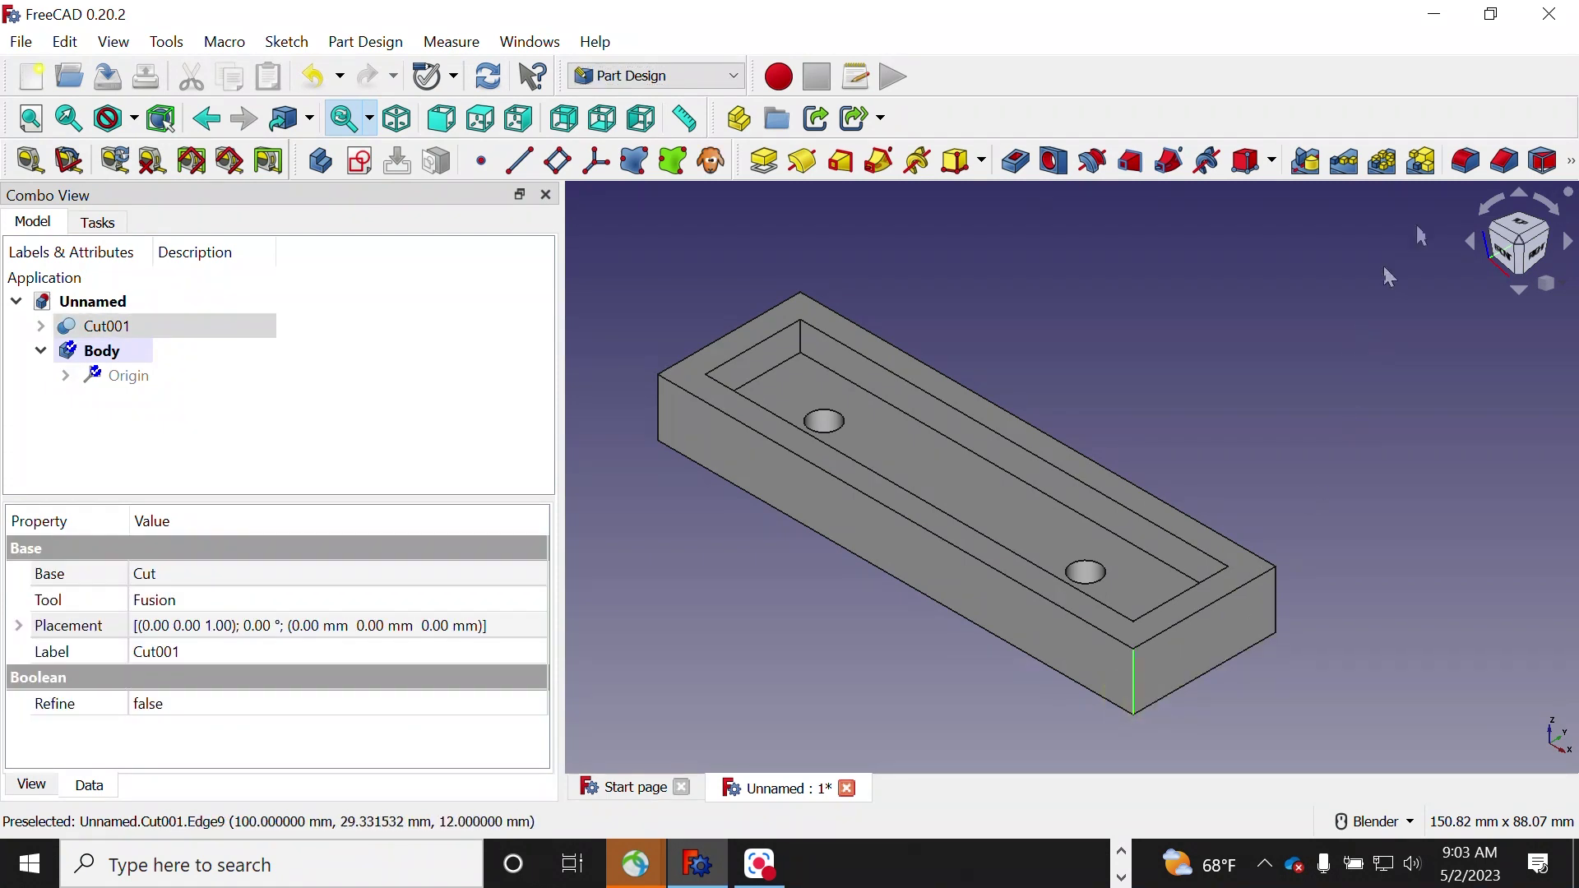
click(1468, 163)
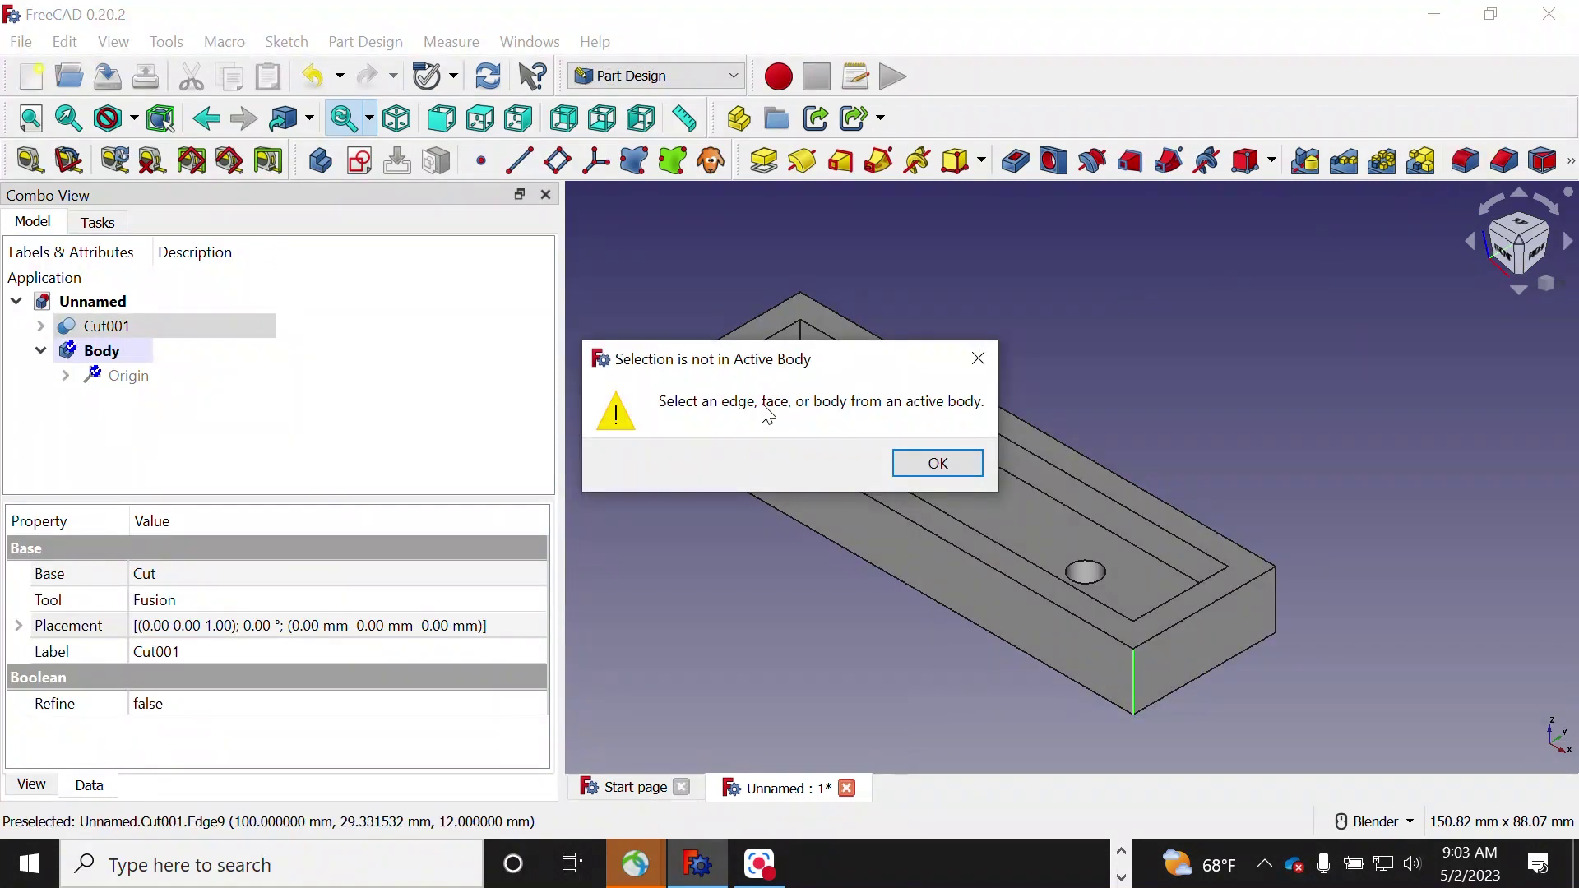
click(940, 463)
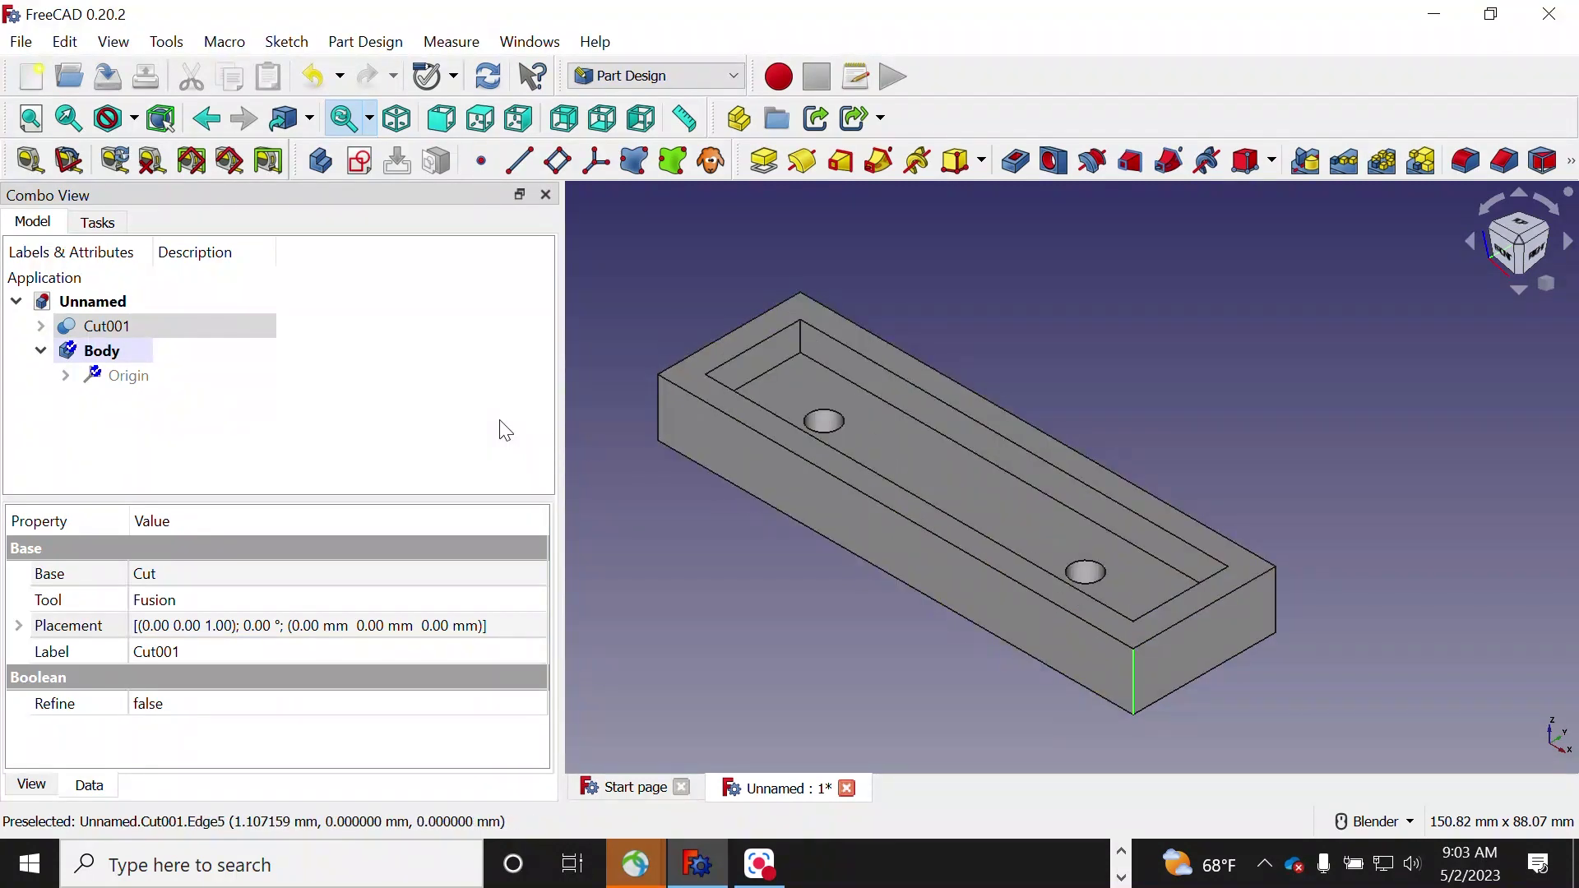
Move Cut001 into the new Body so it serves as the body's base feature
click(103, 330)
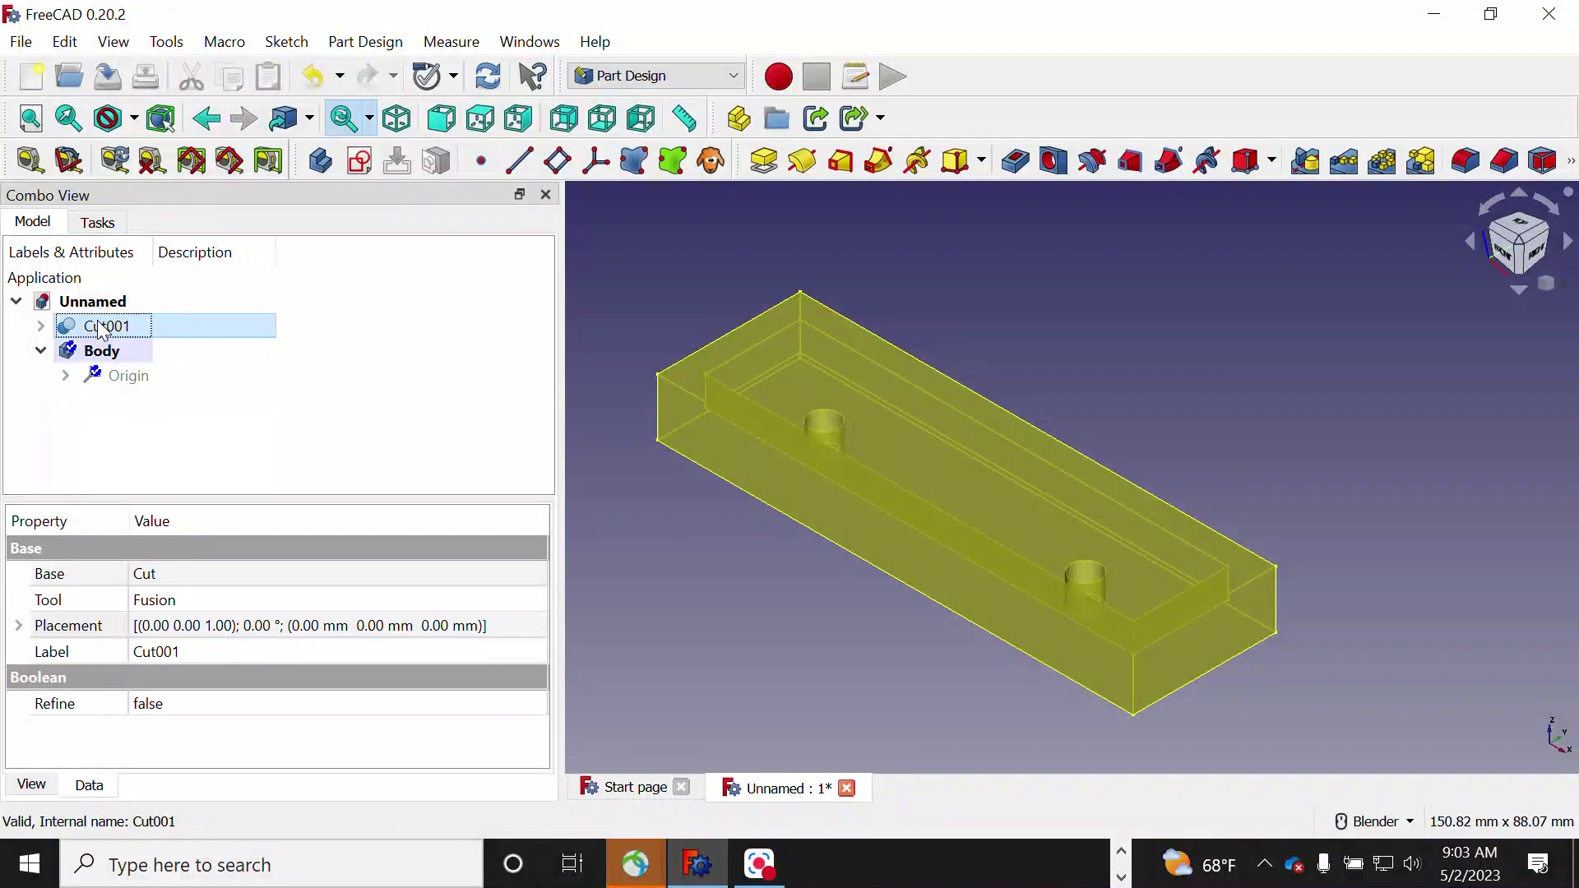
mouse_move(103, 330)
mouse_down()
mouse_move(156, 343)
mouse_move(106, 362)
mouse_move(100, 349)
mouse_up()
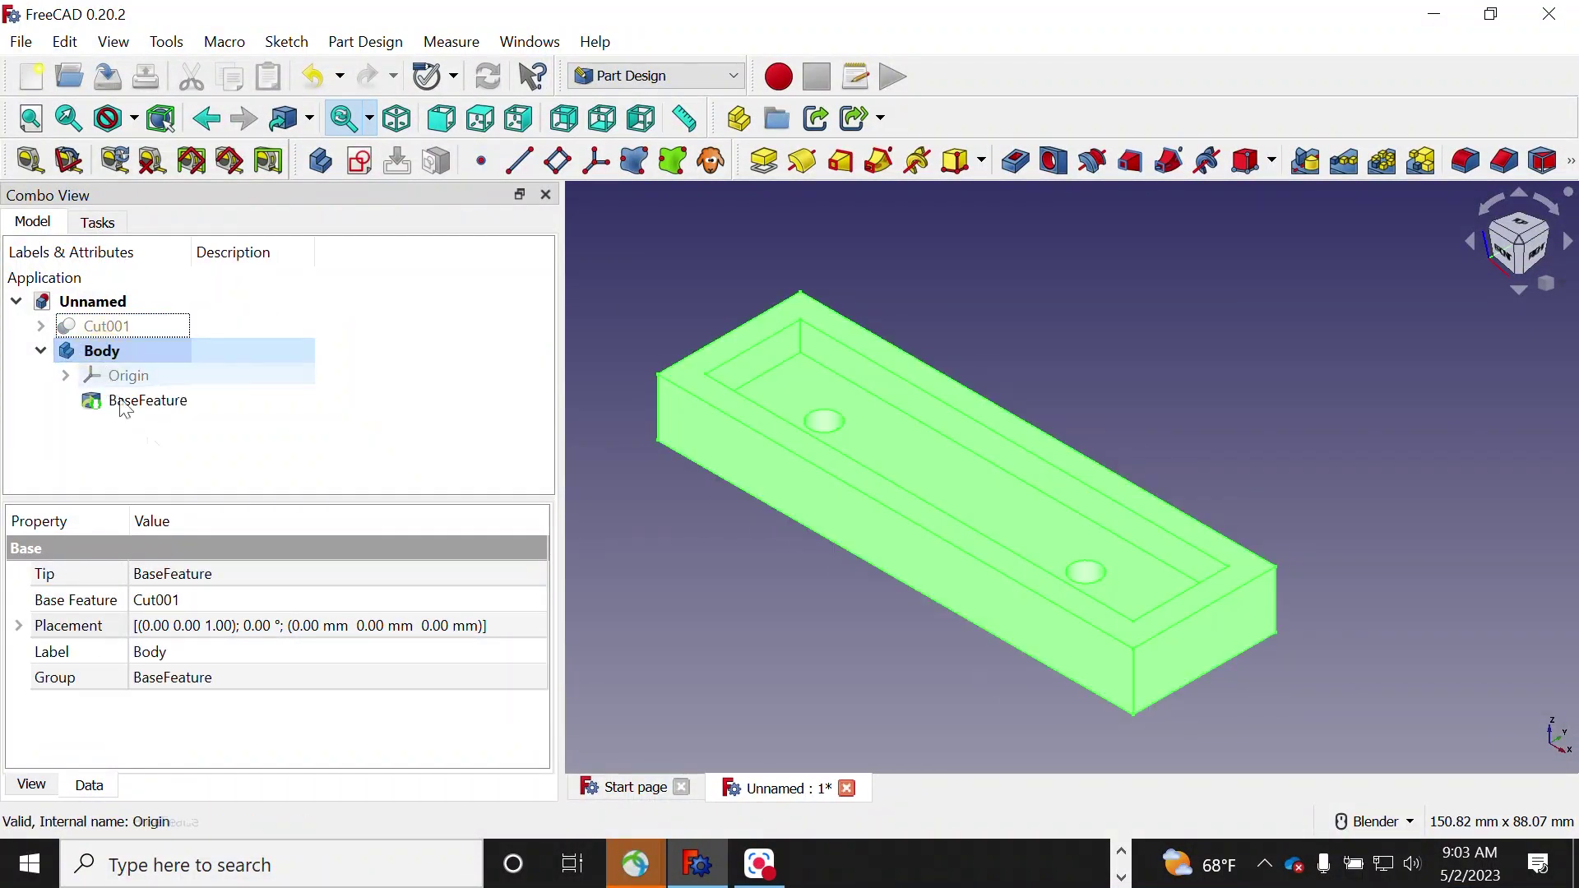
click(274, 481)
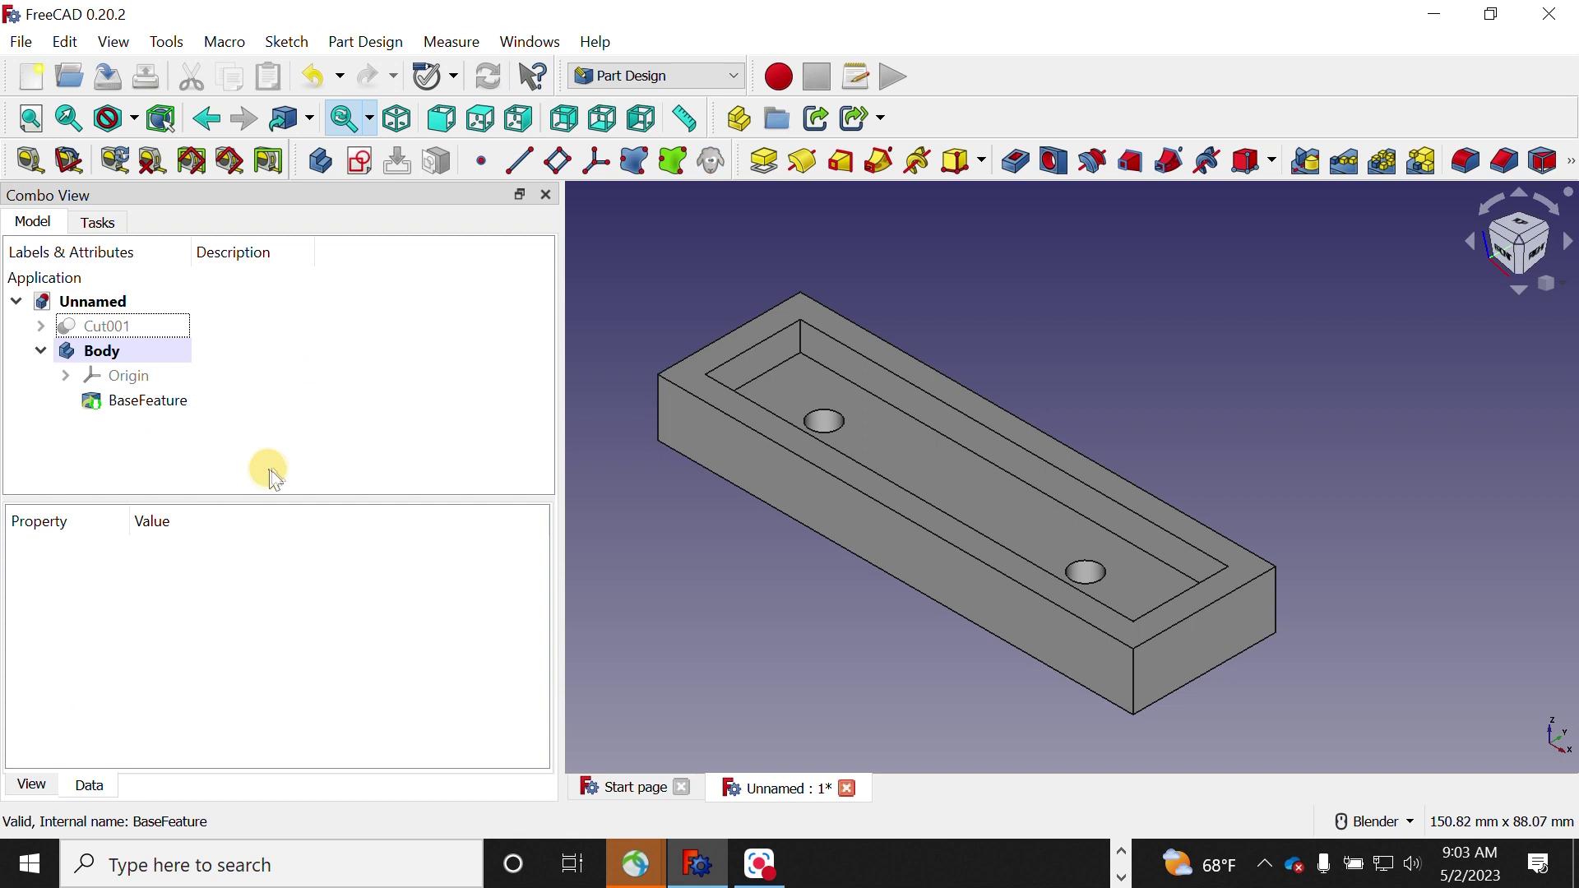
Examine the body's base feature and the operations nested under Cut001 in the model tree
click(160, 418)
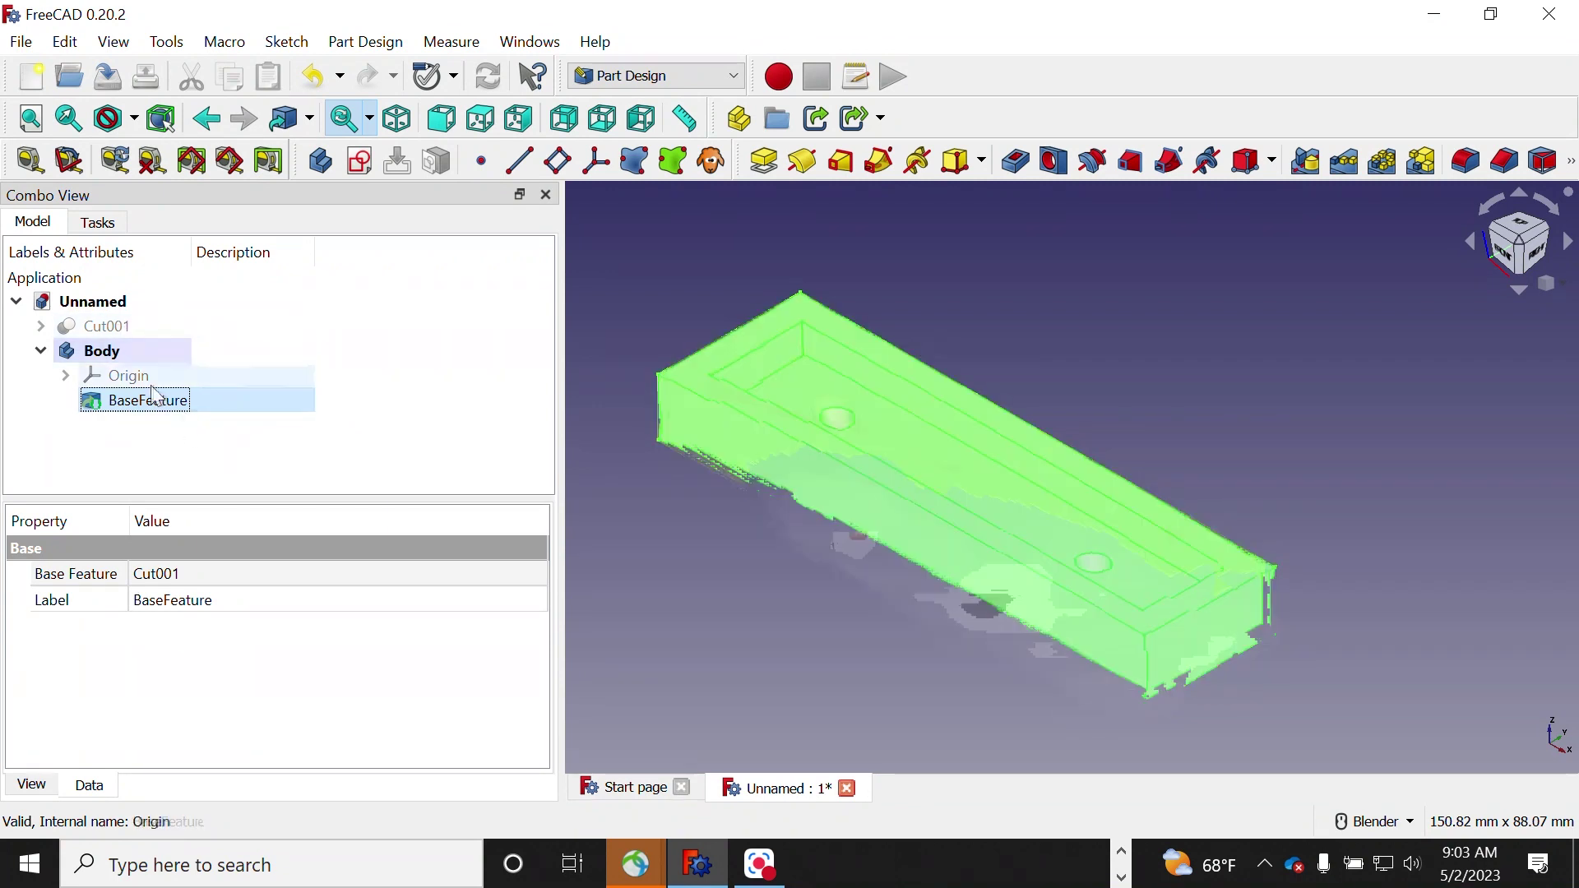
click(71, 328)
click(40, 326)
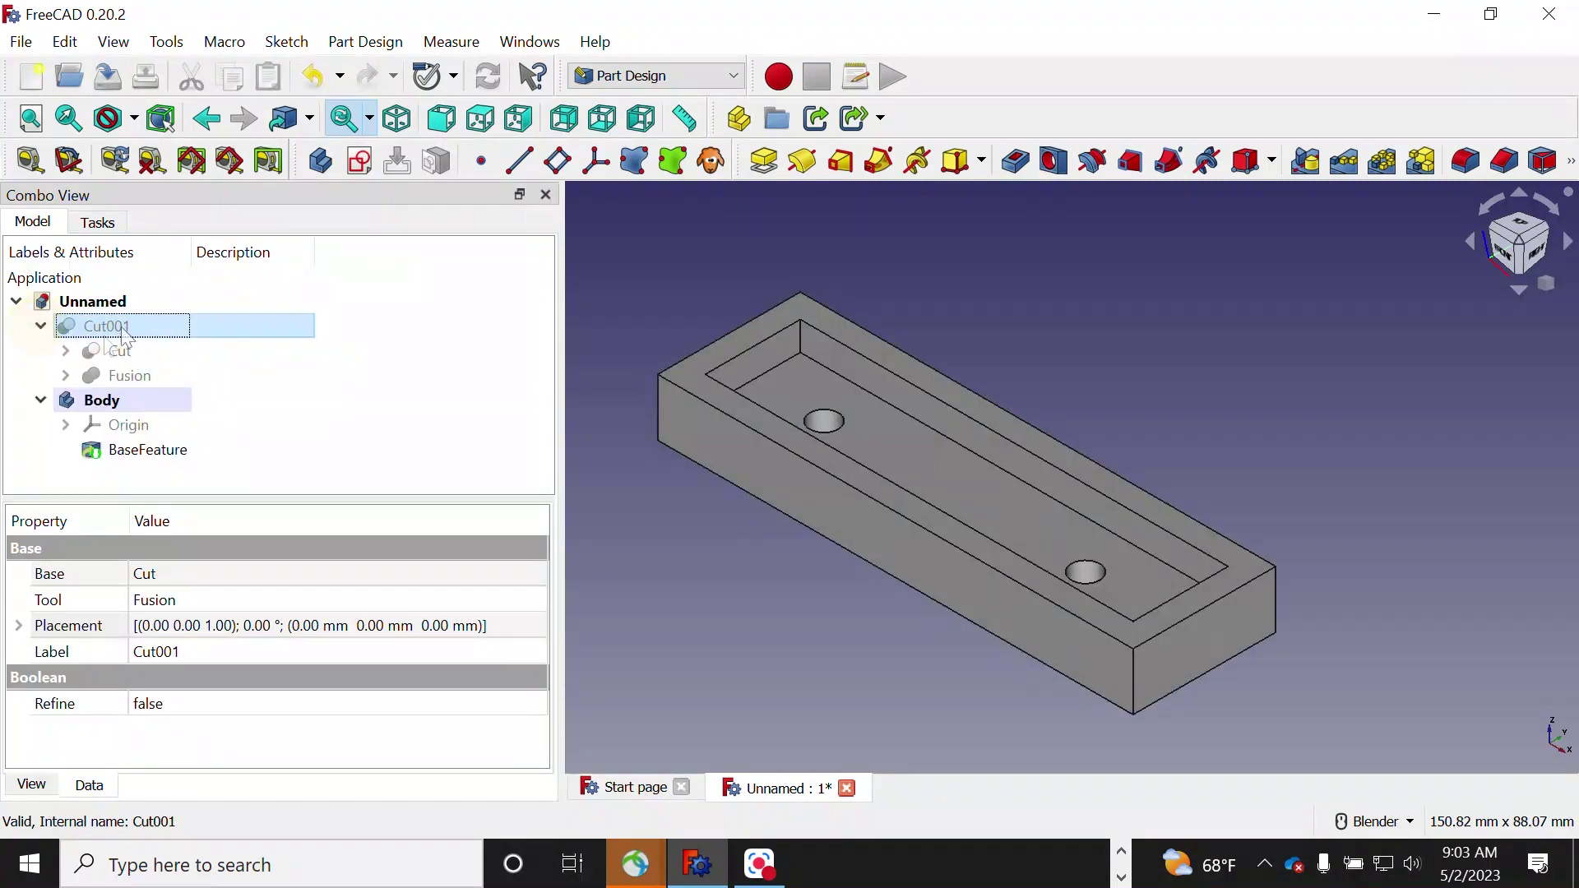
click(41, 327)
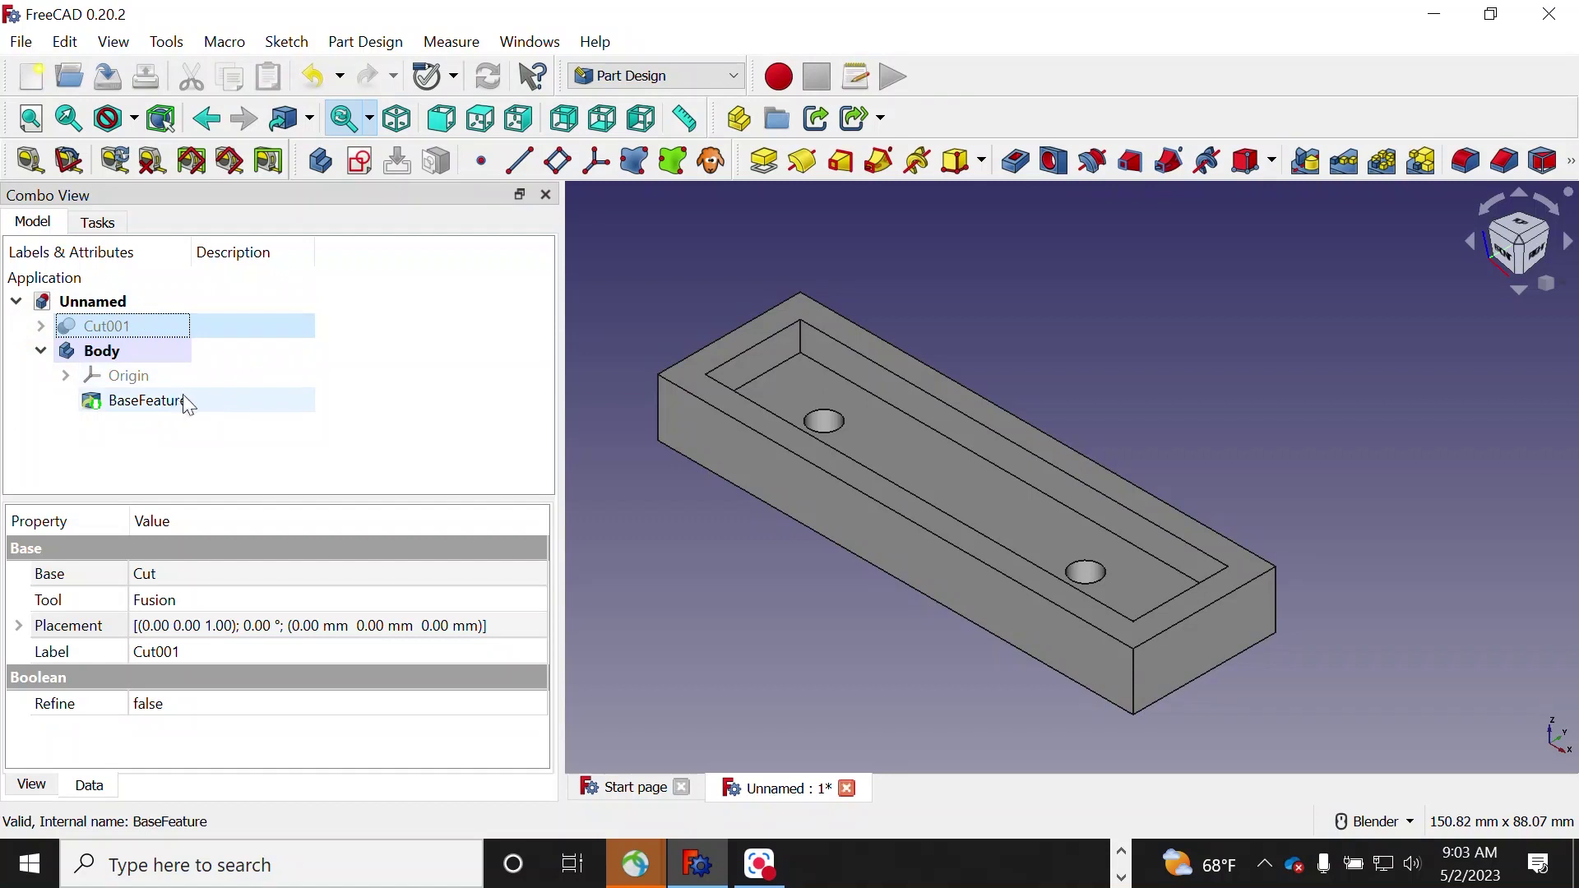
click(178, 403)
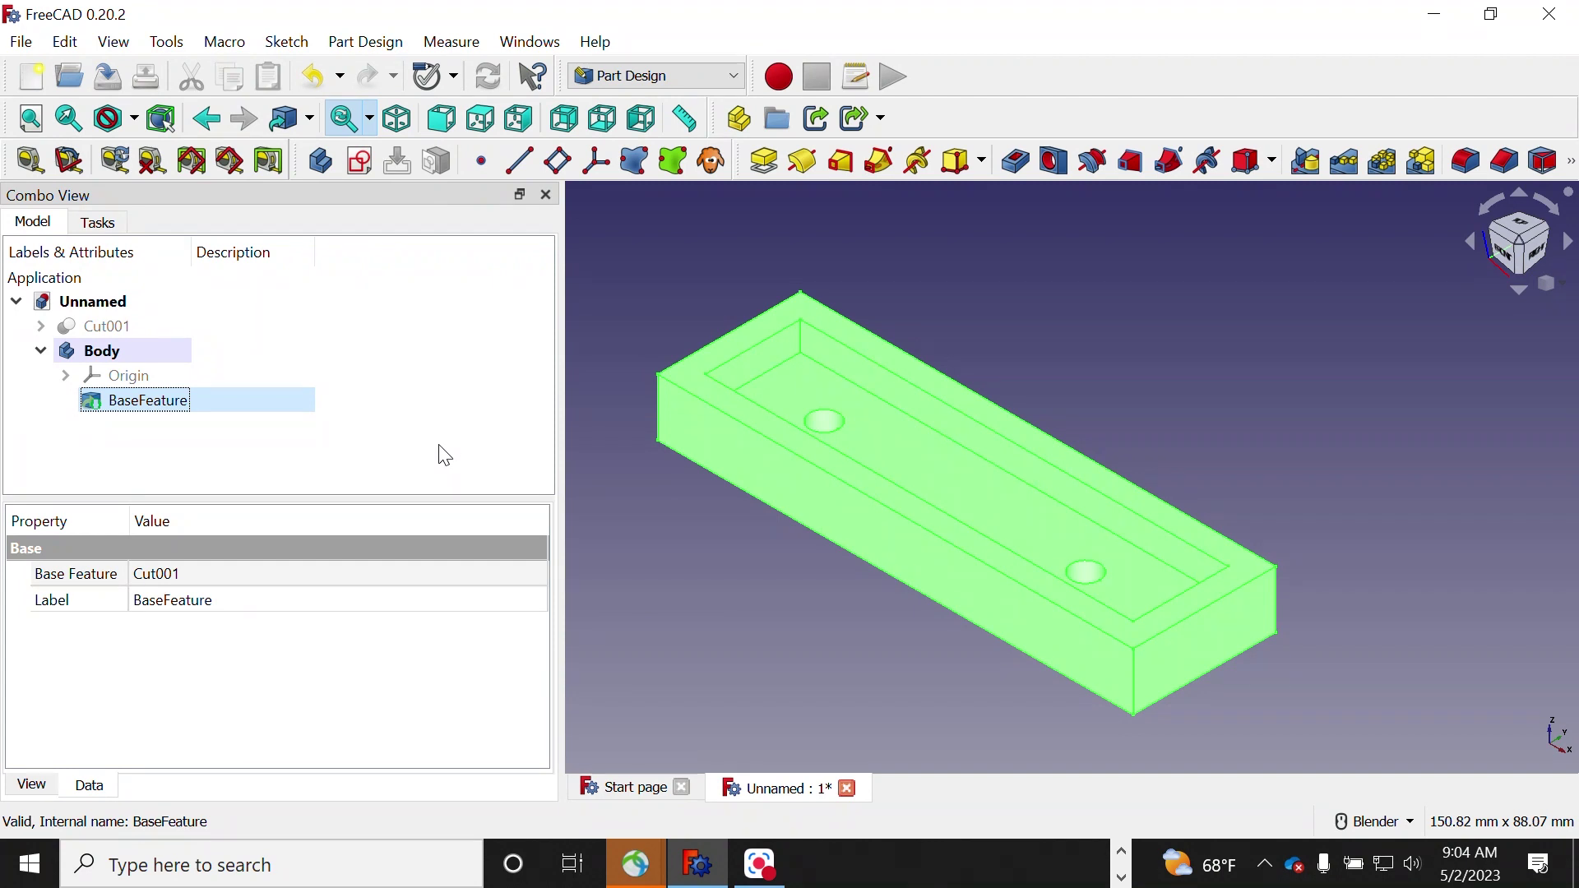
click(659, 546)
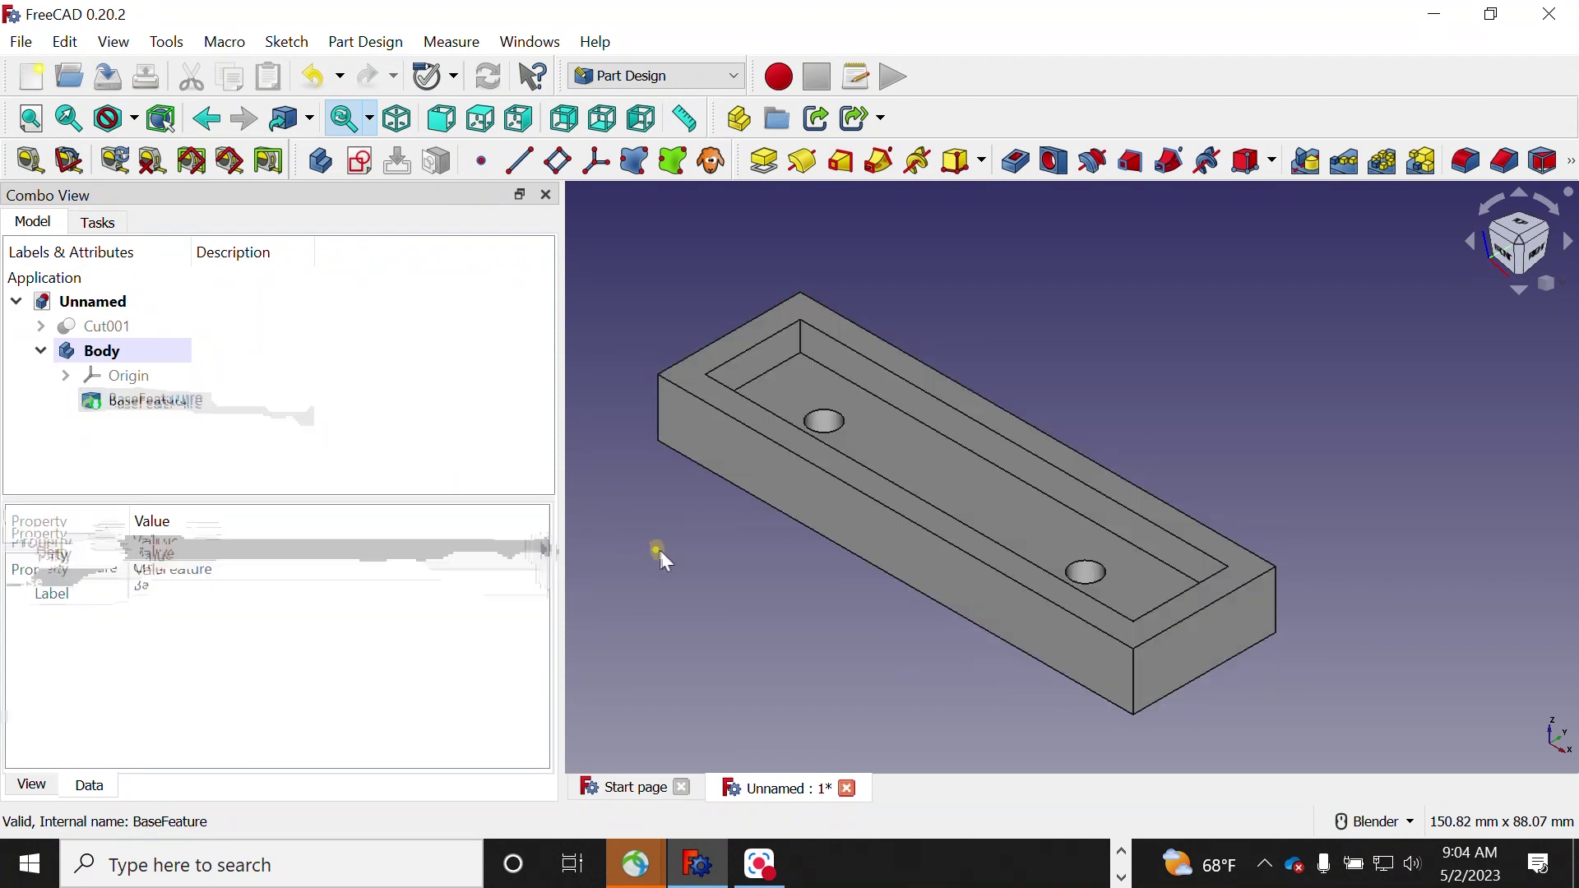
Fillet the front vertical corner edge of the base feature with a 1.5 mm radius
click(1133, 698)
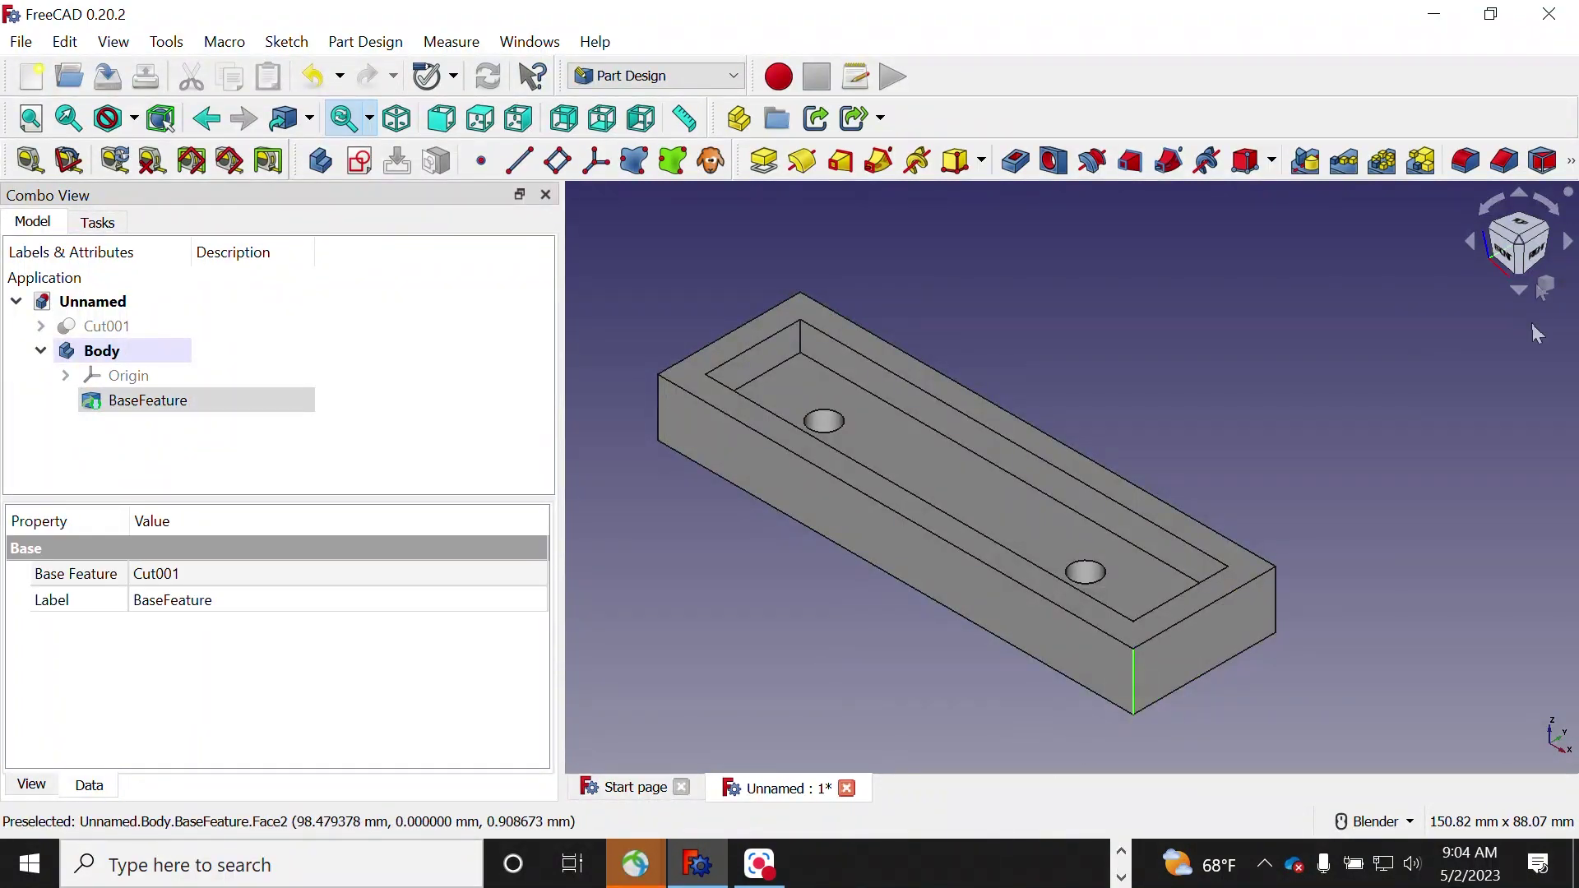
click(1469, 163)
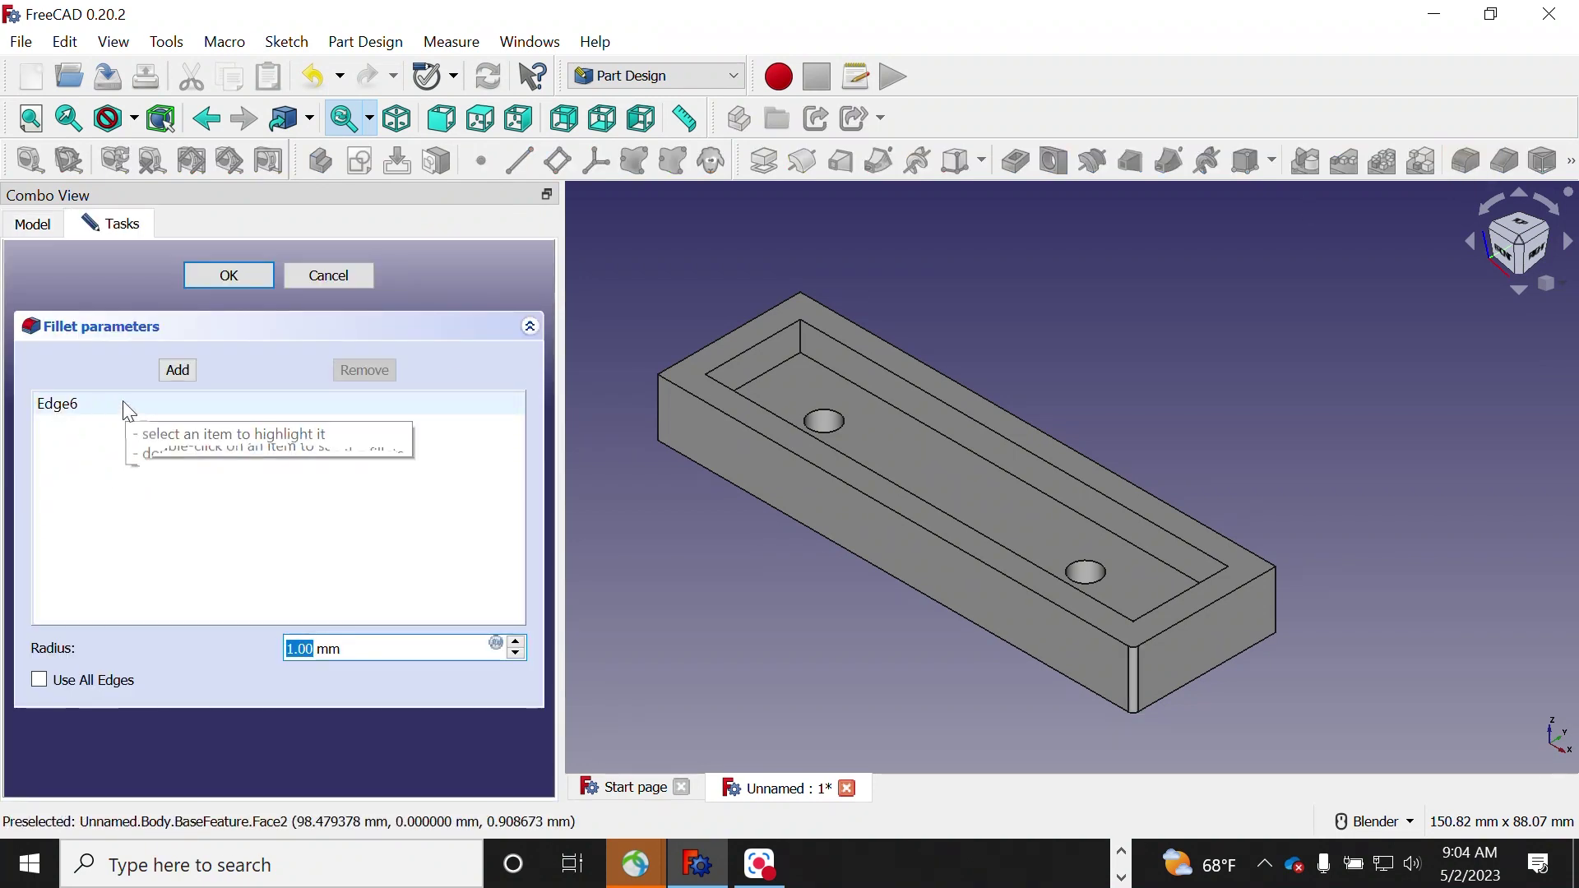
text(2)
text(.5)
click(252, 275)
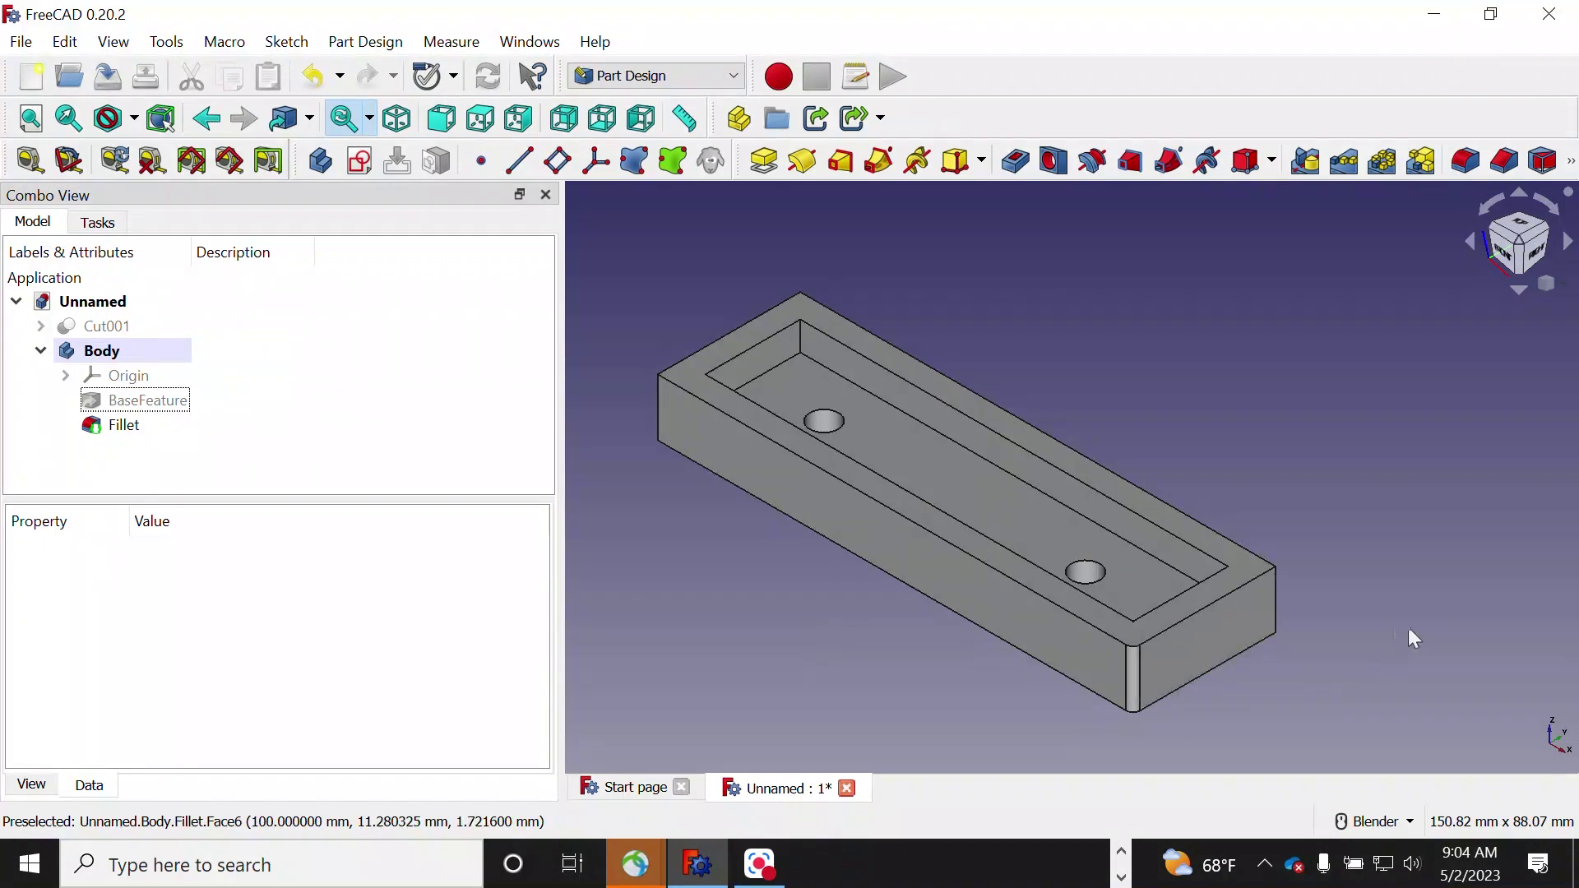
Fillet the three remaining outer vertical corner edges of the tray together with a 2.5 mm radius
click(1276, 609)
ctrl+click(658, 421)
click(1370, 822)
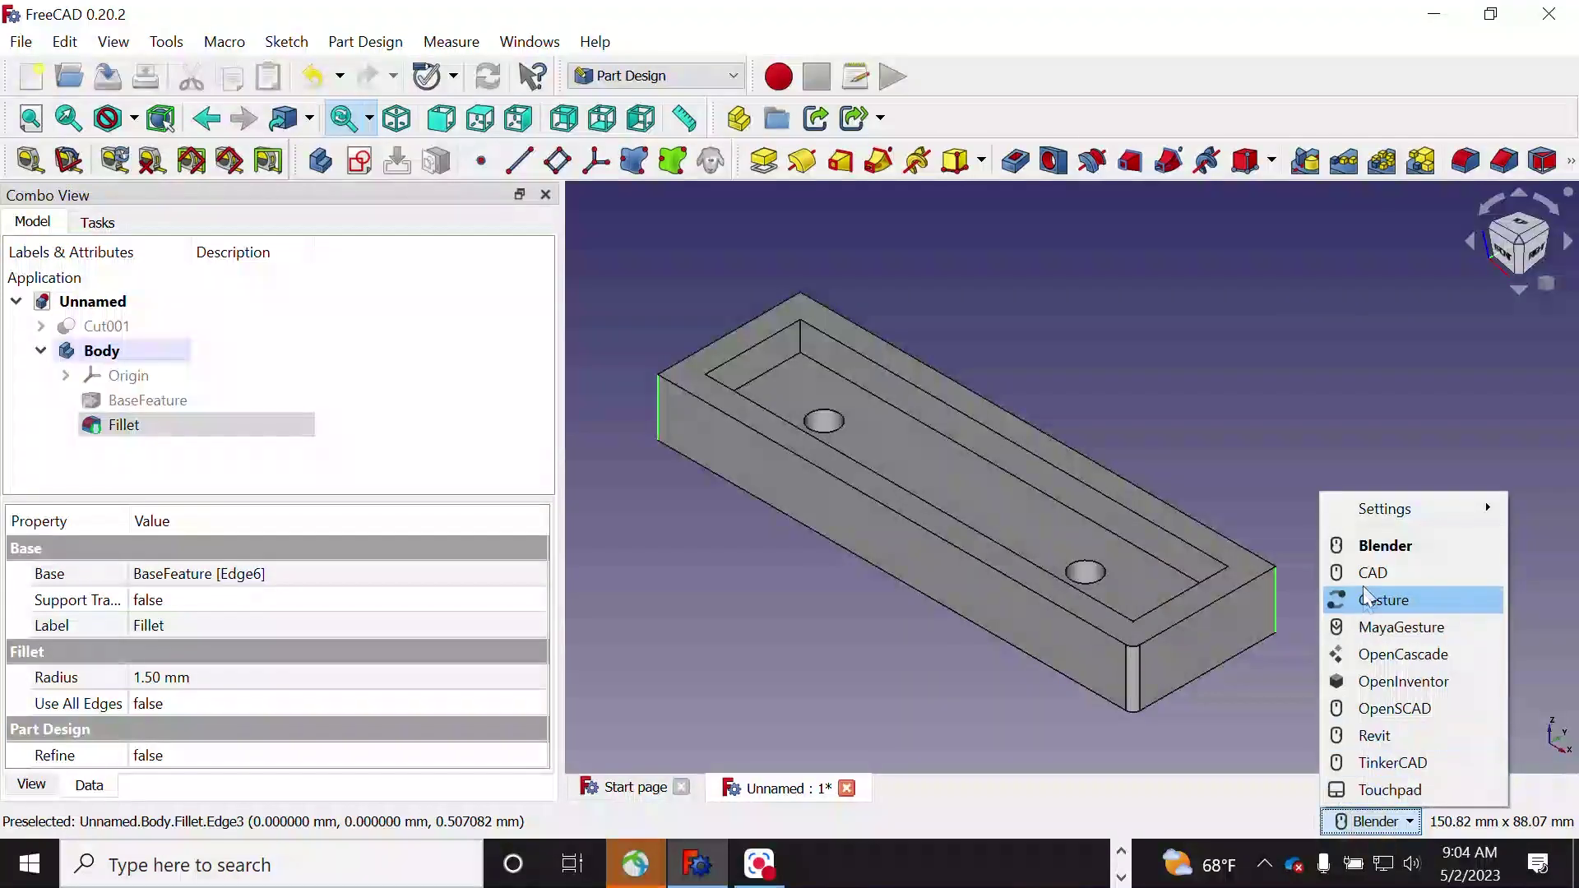
click(1368, 545)
middle_drag(1195, 470, 1068, 600)
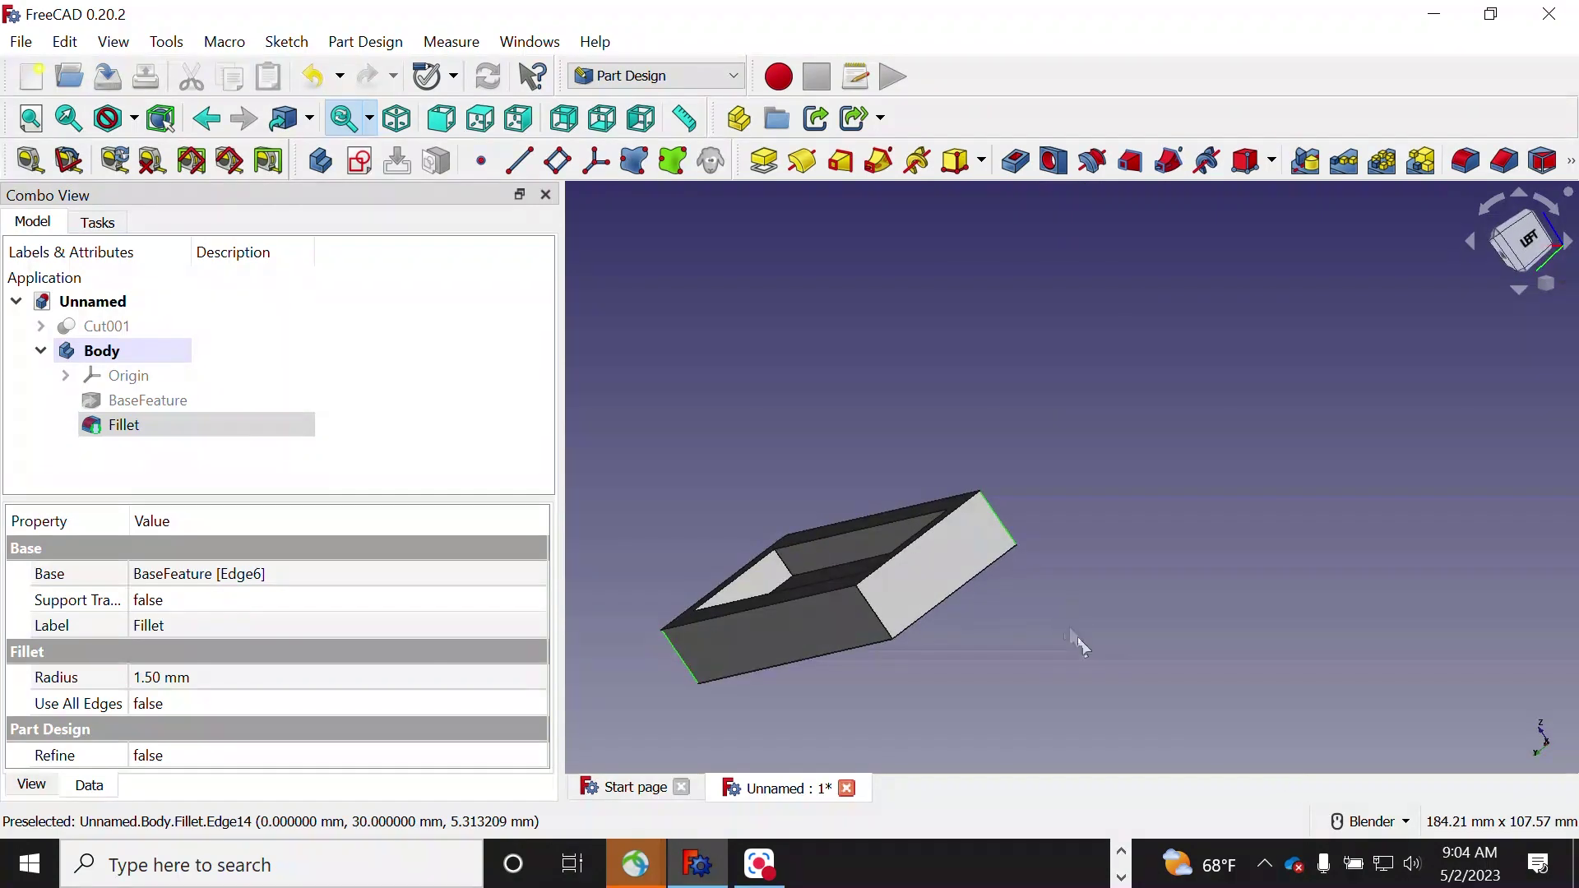
click(1382, 823)
click(1385, 827)
click(950, 691)
scroll(862, 627, up, 4)
click(901, 639)
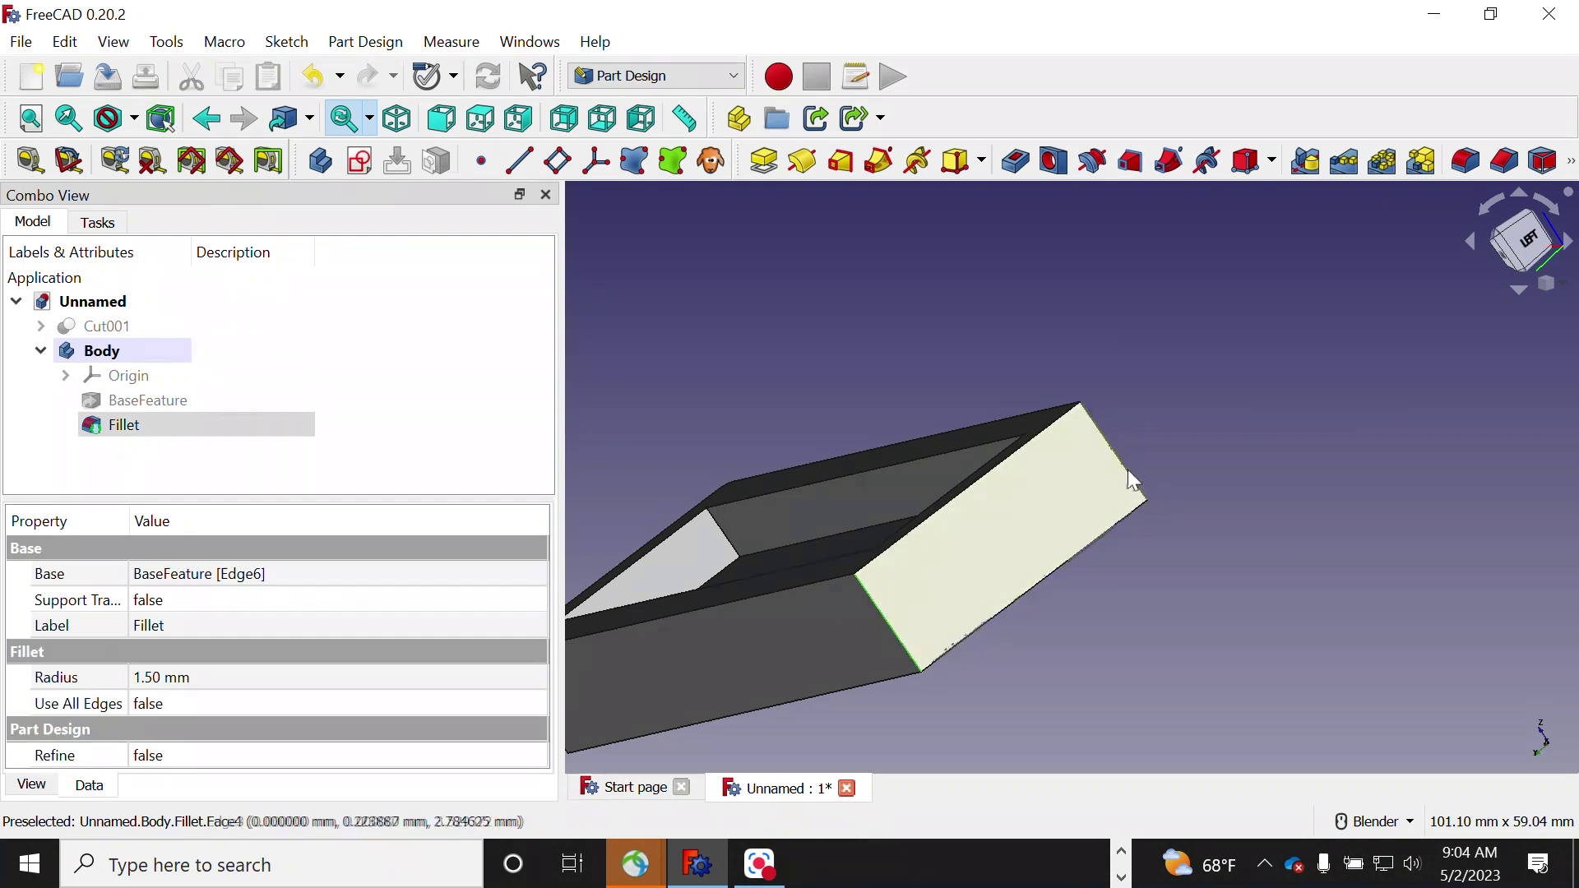
scroll(1127, 475, up, 2)
scroll(1266, 530, down, 3)
middle_drag(1267, 530, 786, 627)
scroll(839, 520, down, 8)
scroll(1063, 656, up, 4)
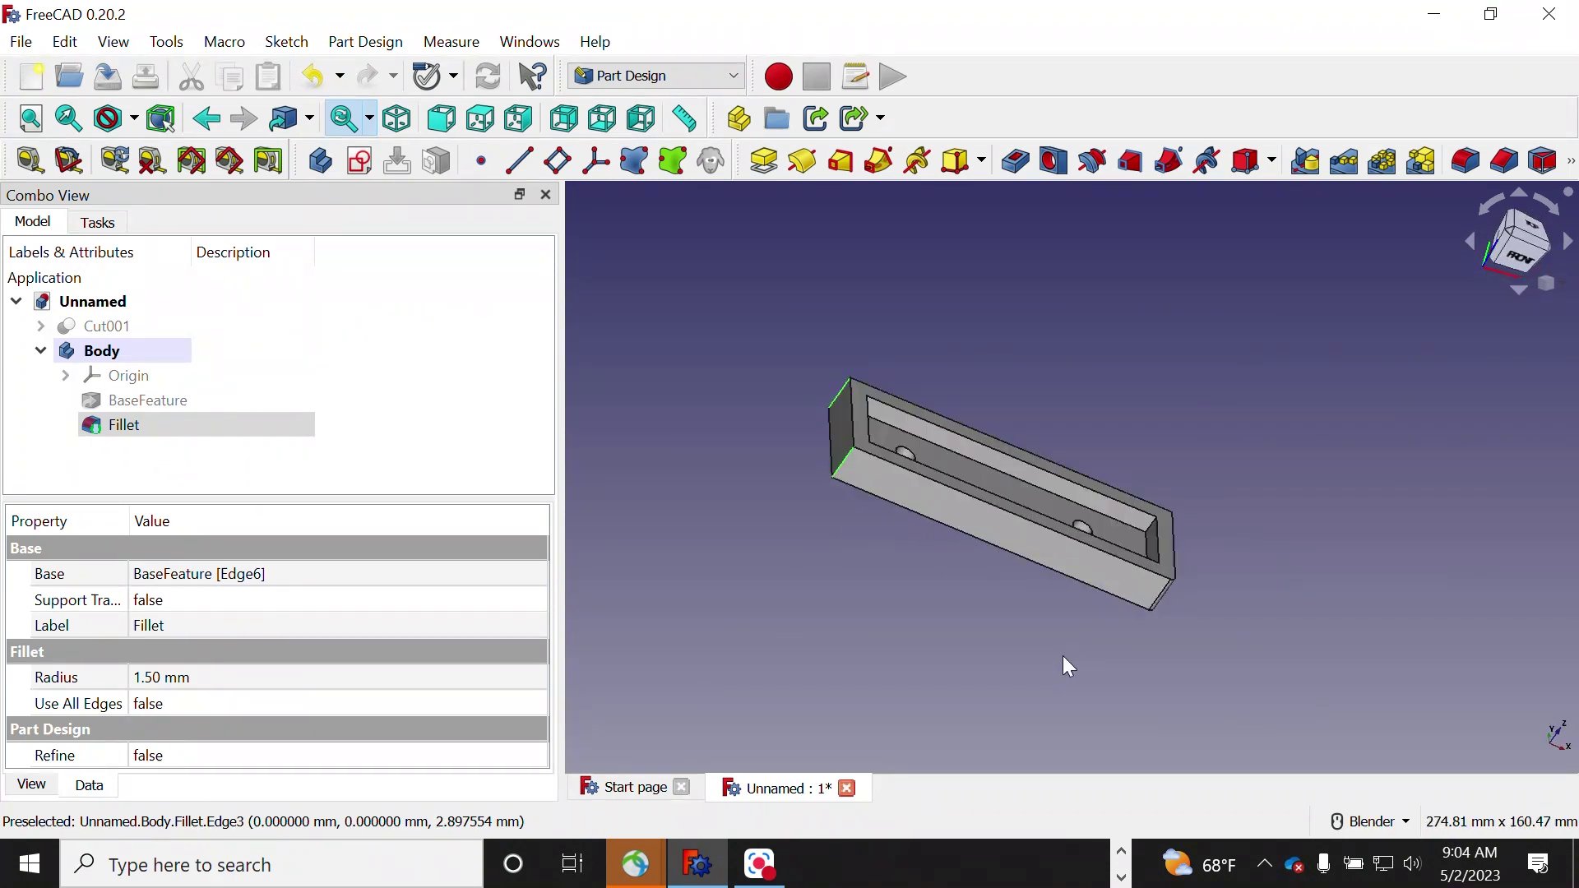
middle_drag(1248, 618, 934, 526)
scroll(933, 526, down, 3)
scroll(1097, 607, up, 7)
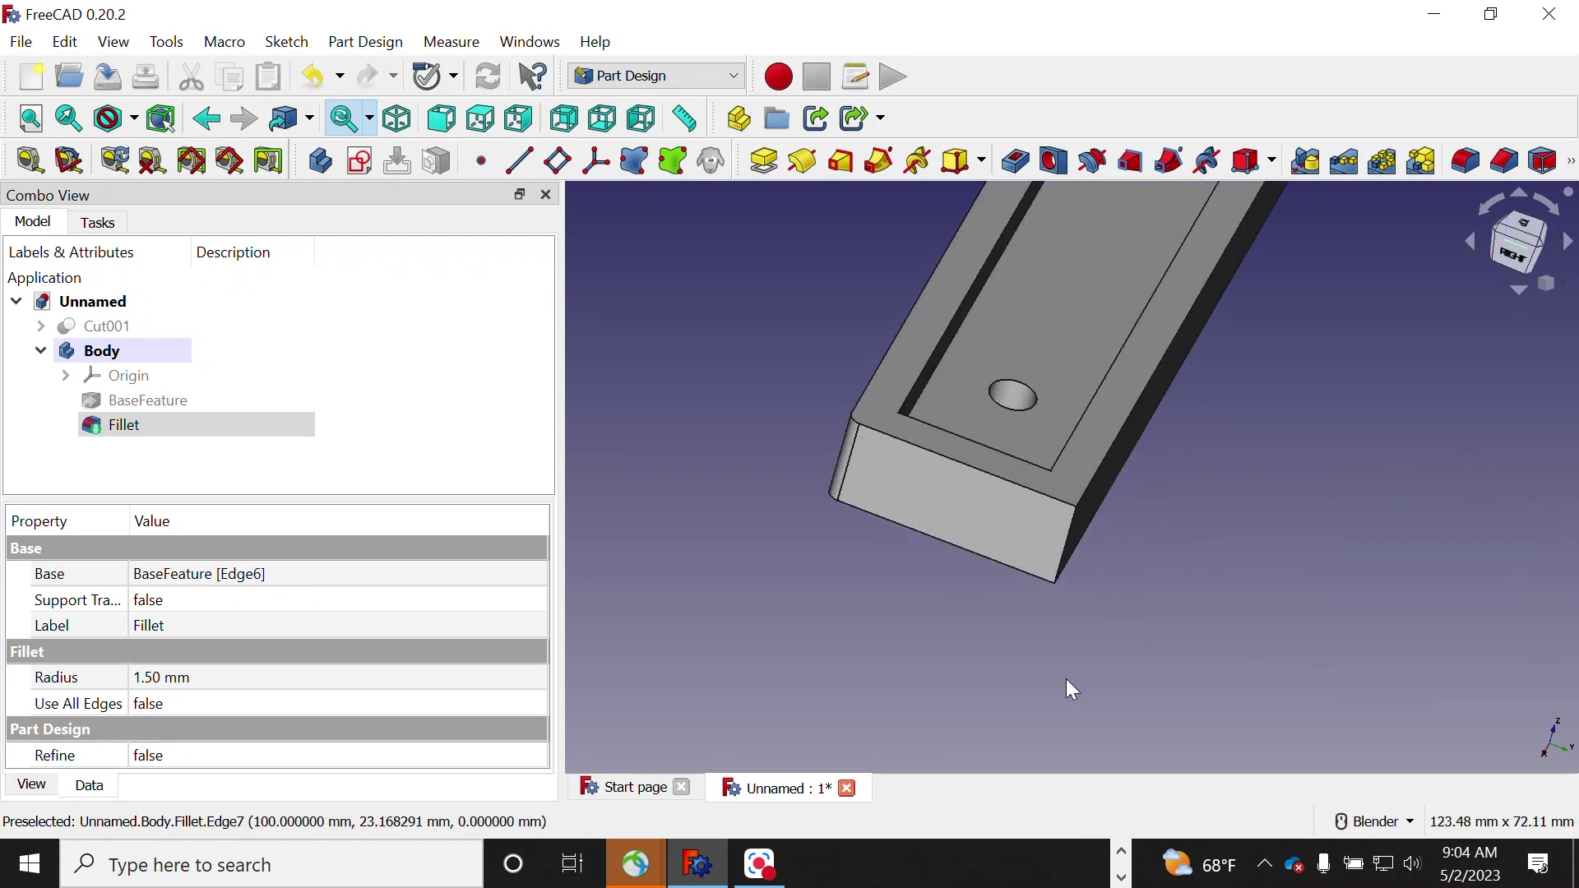
middle_drag(1047, 670, 1084, 600)
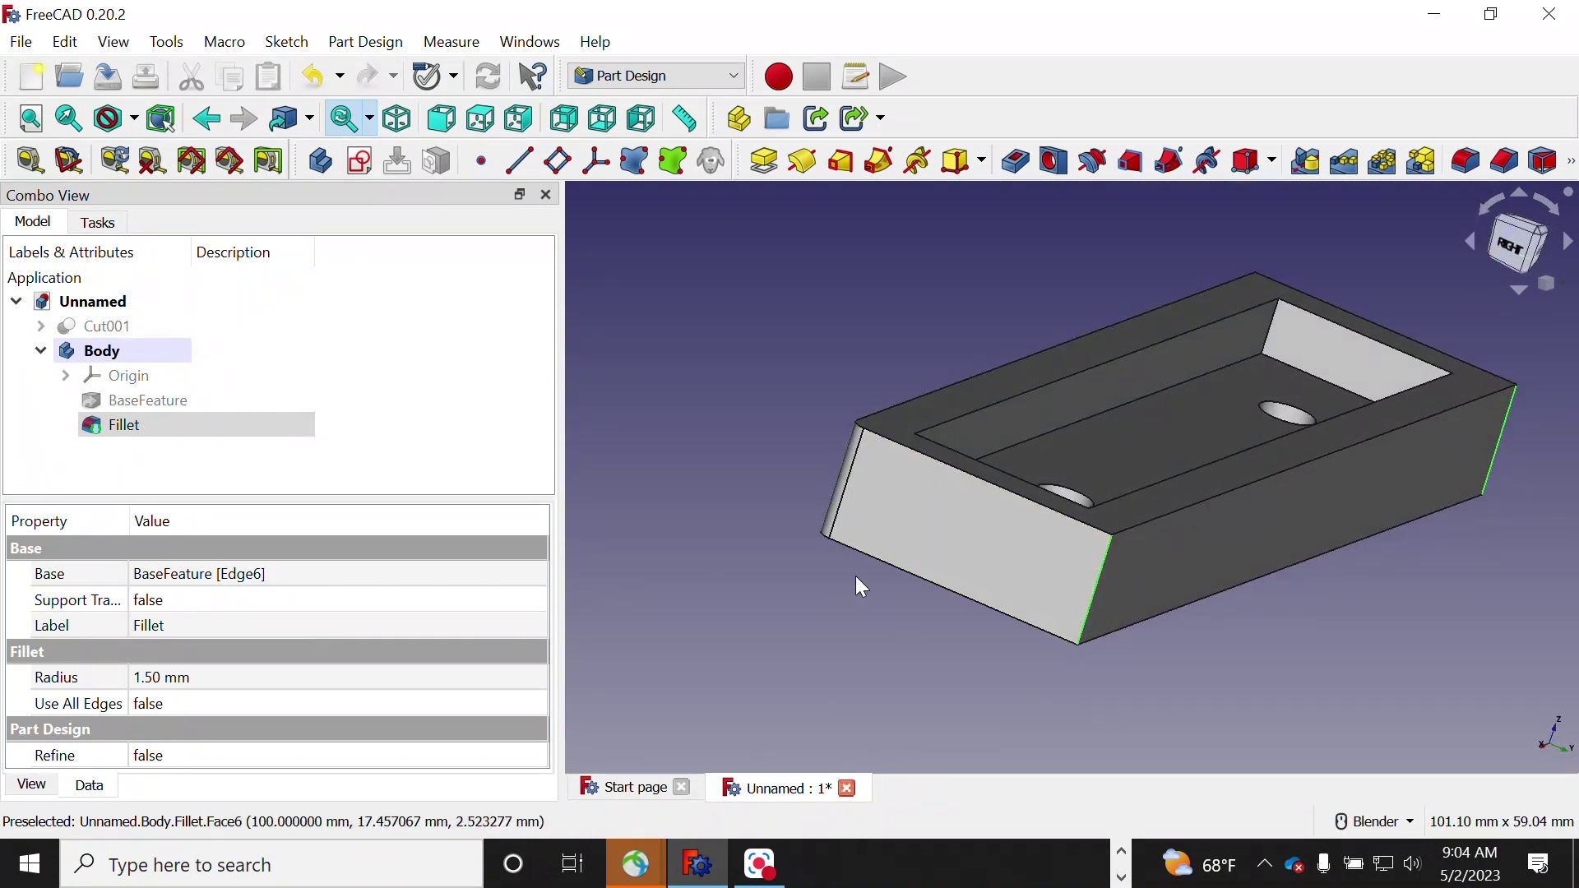
click(1472, 163)
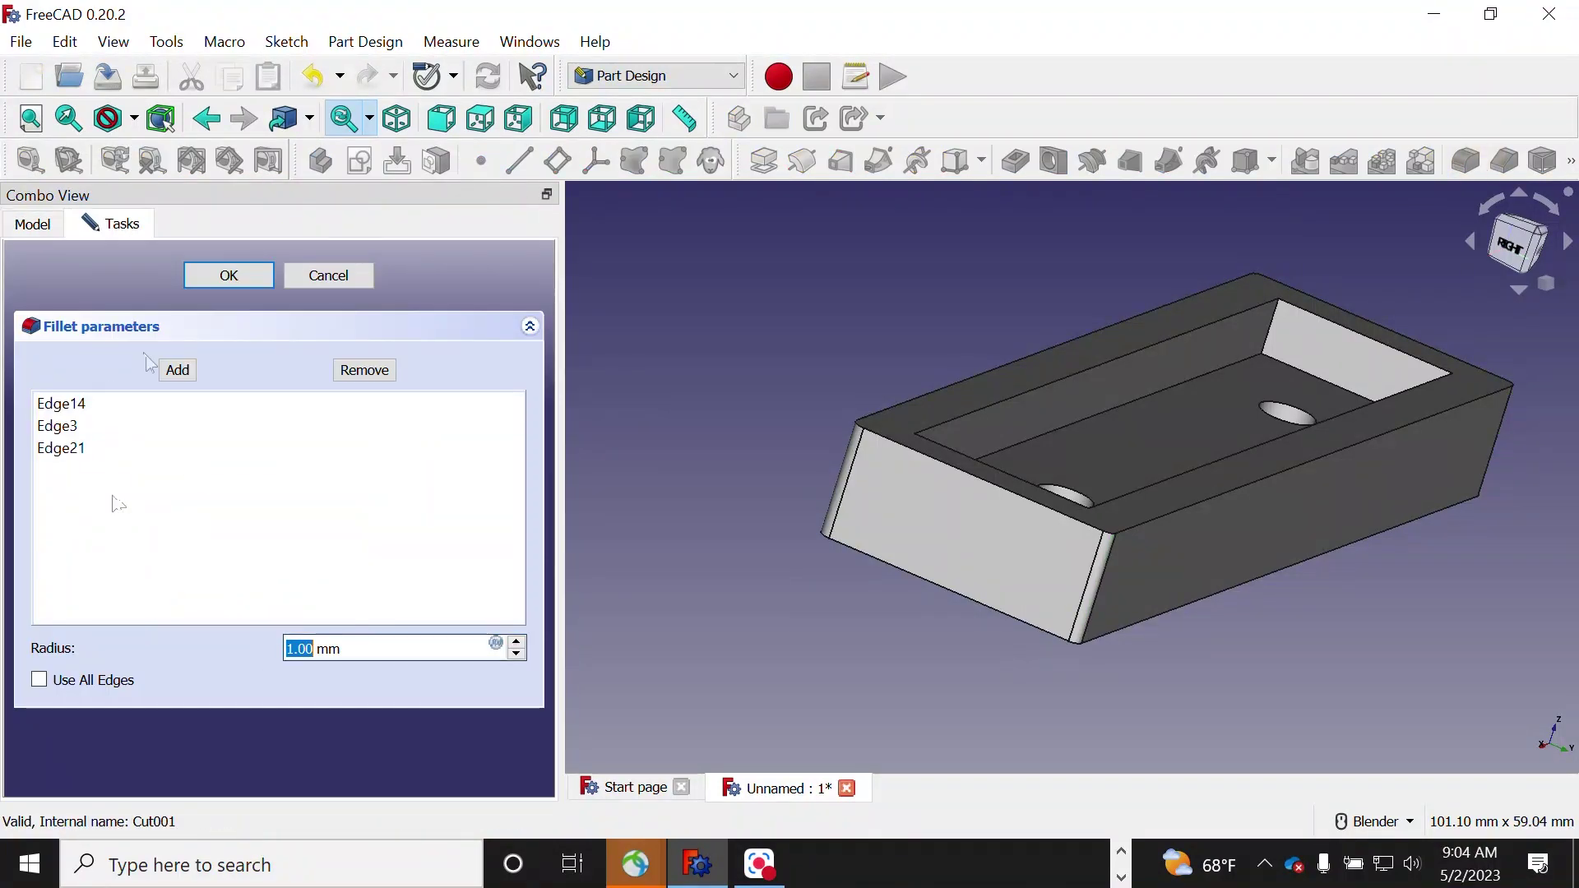
text(2.5)
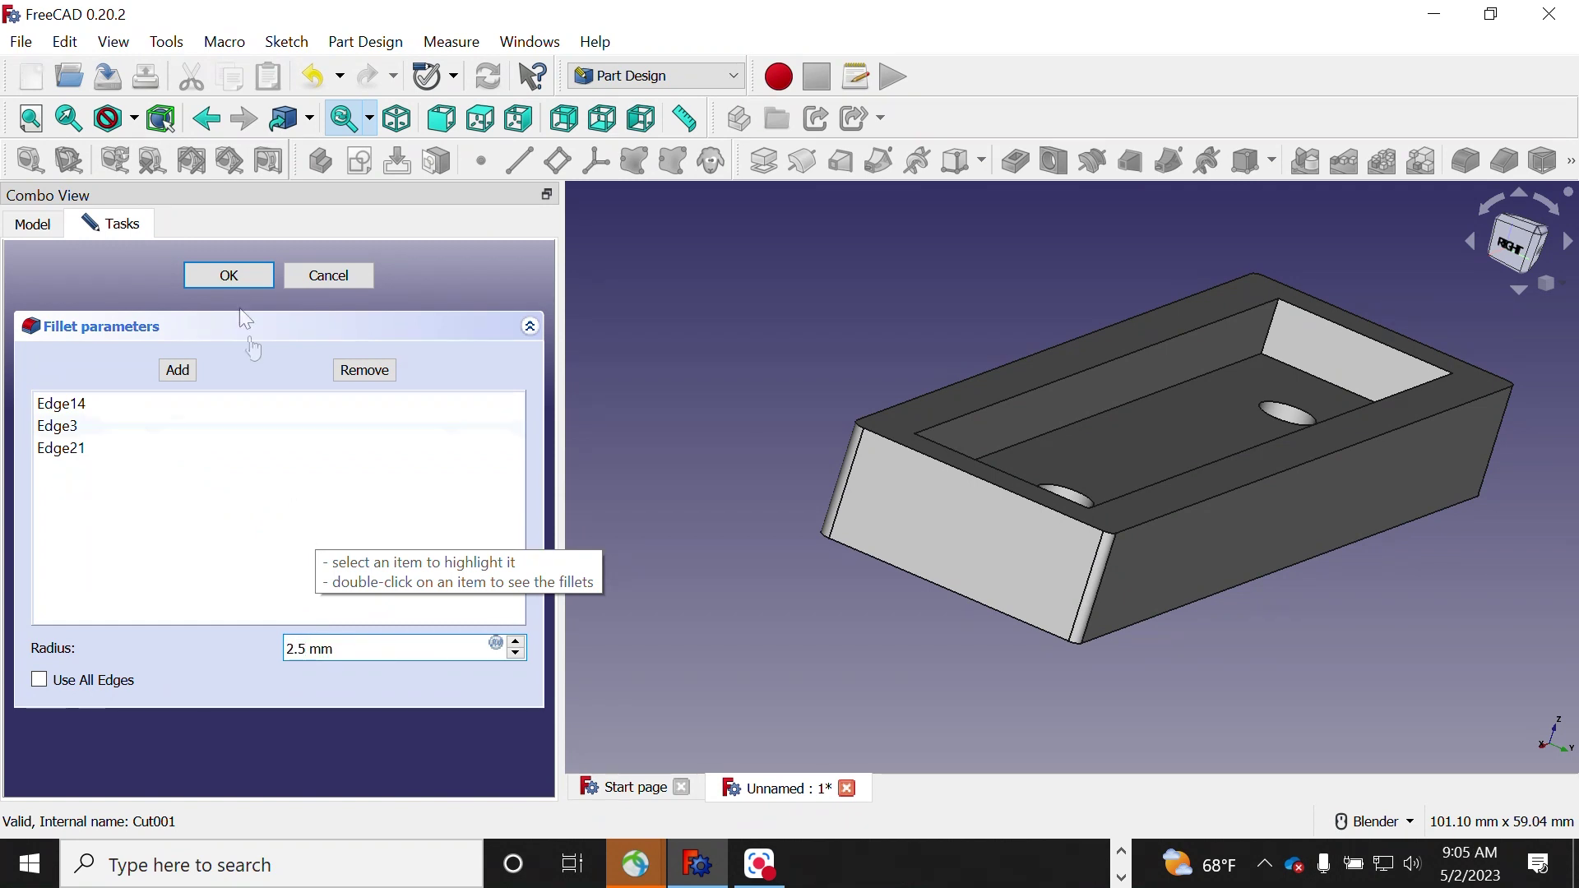
click(238, 276)
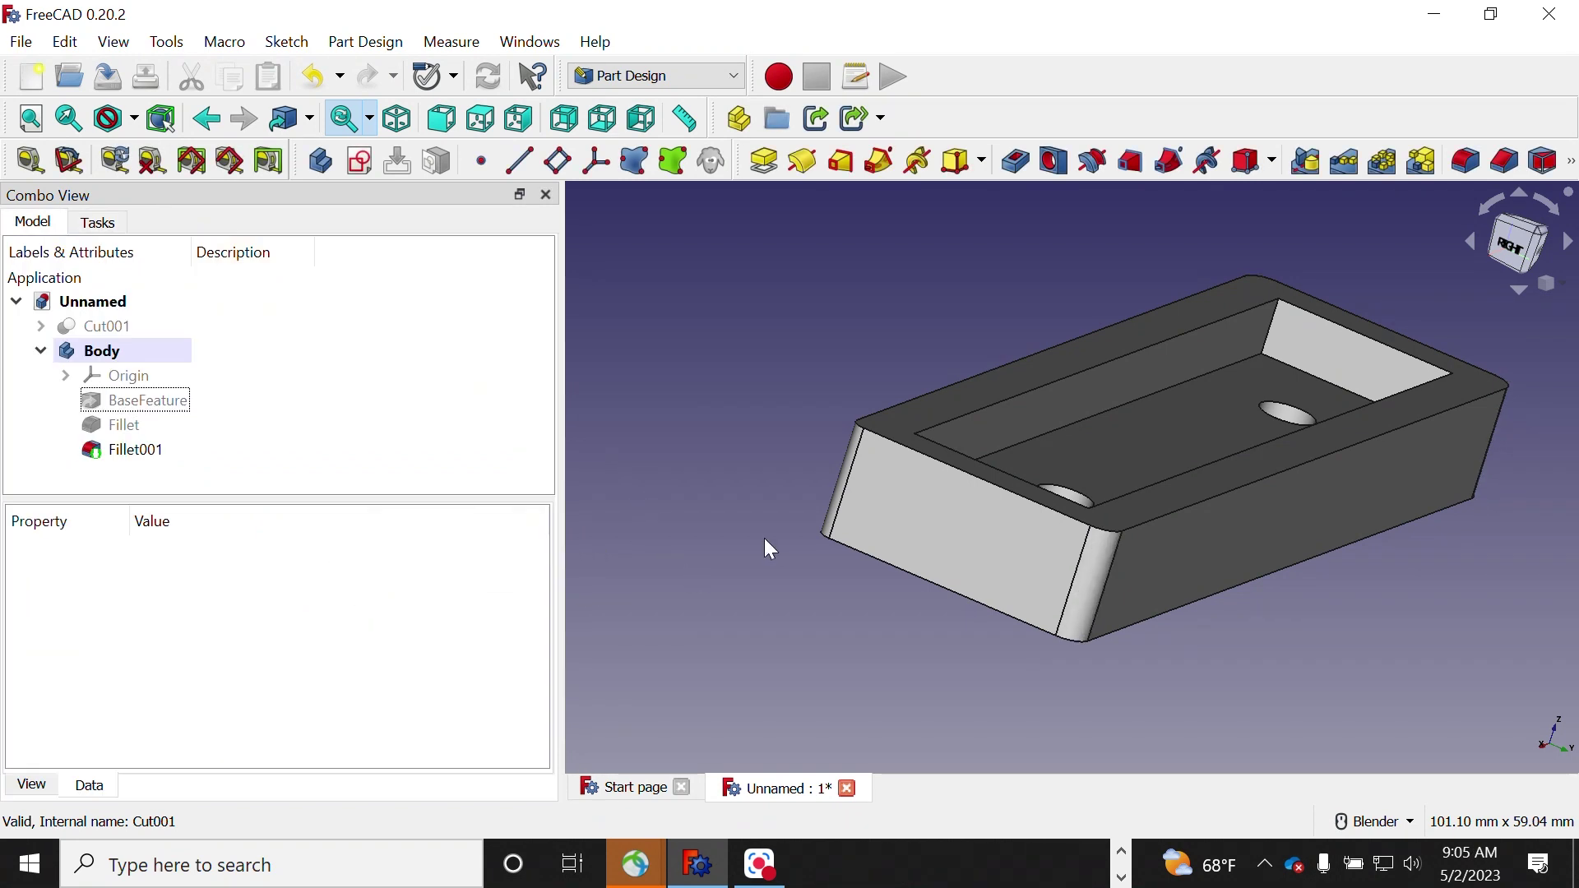
key(0)
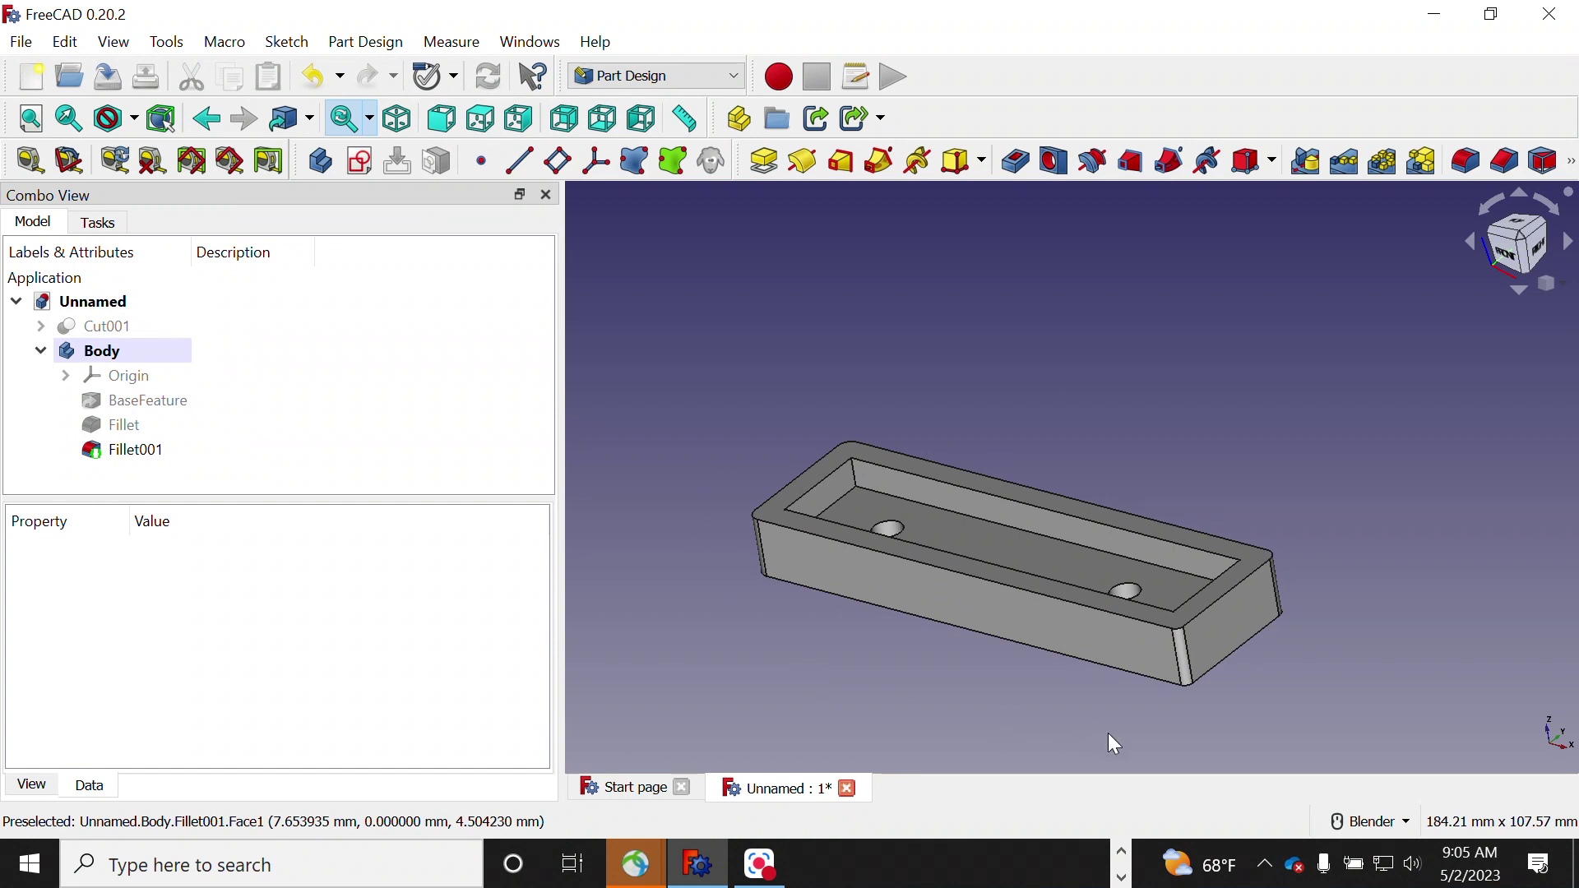
scroll(1109, 735, up, 1)
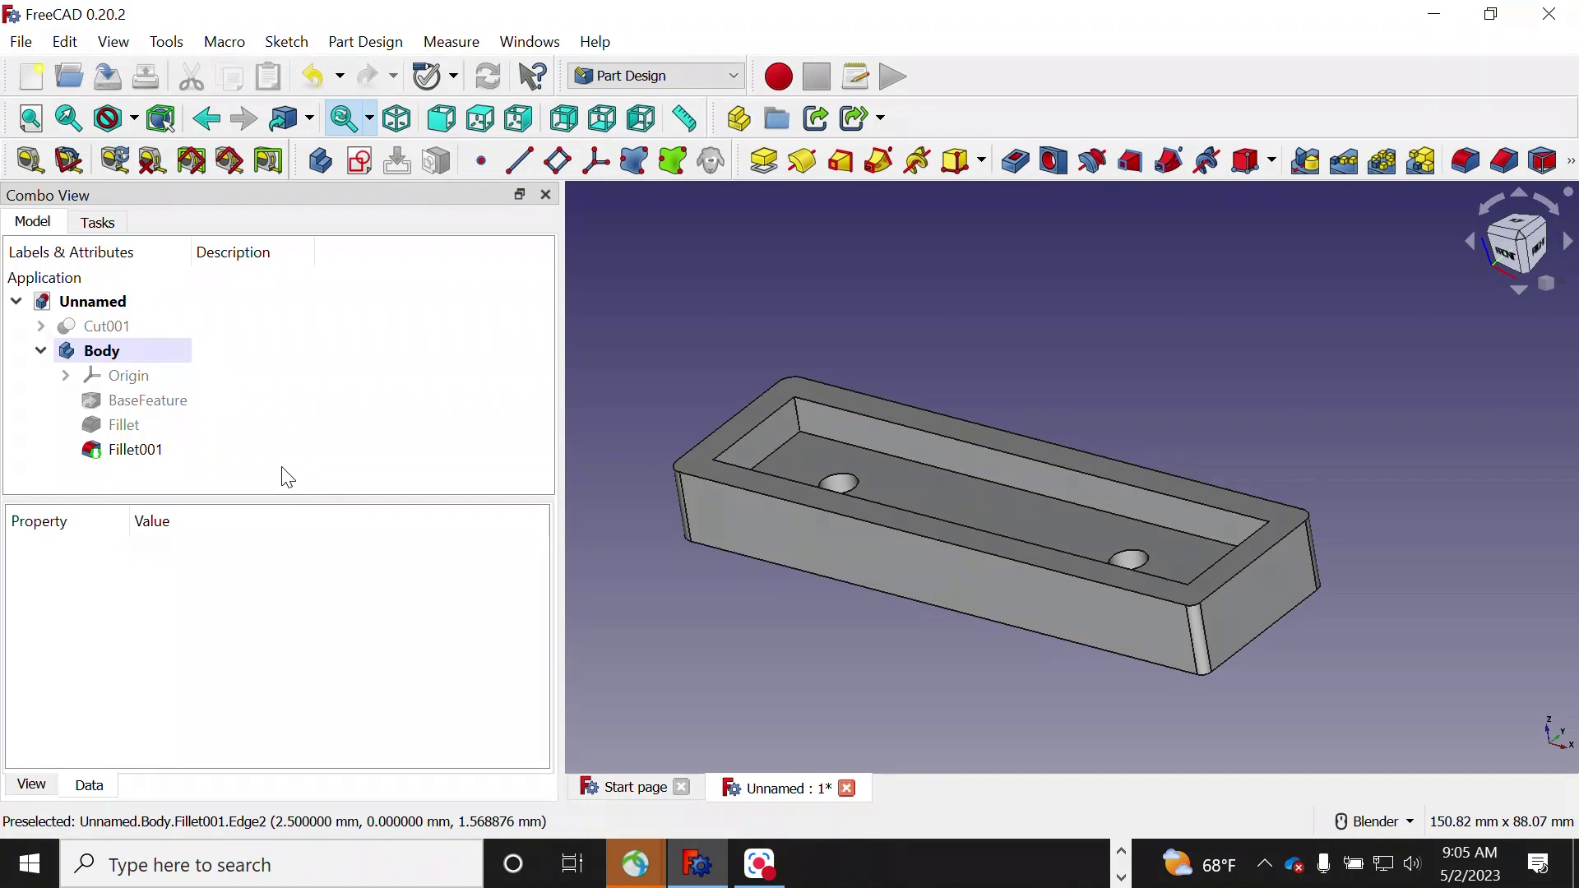
click(22, 43)
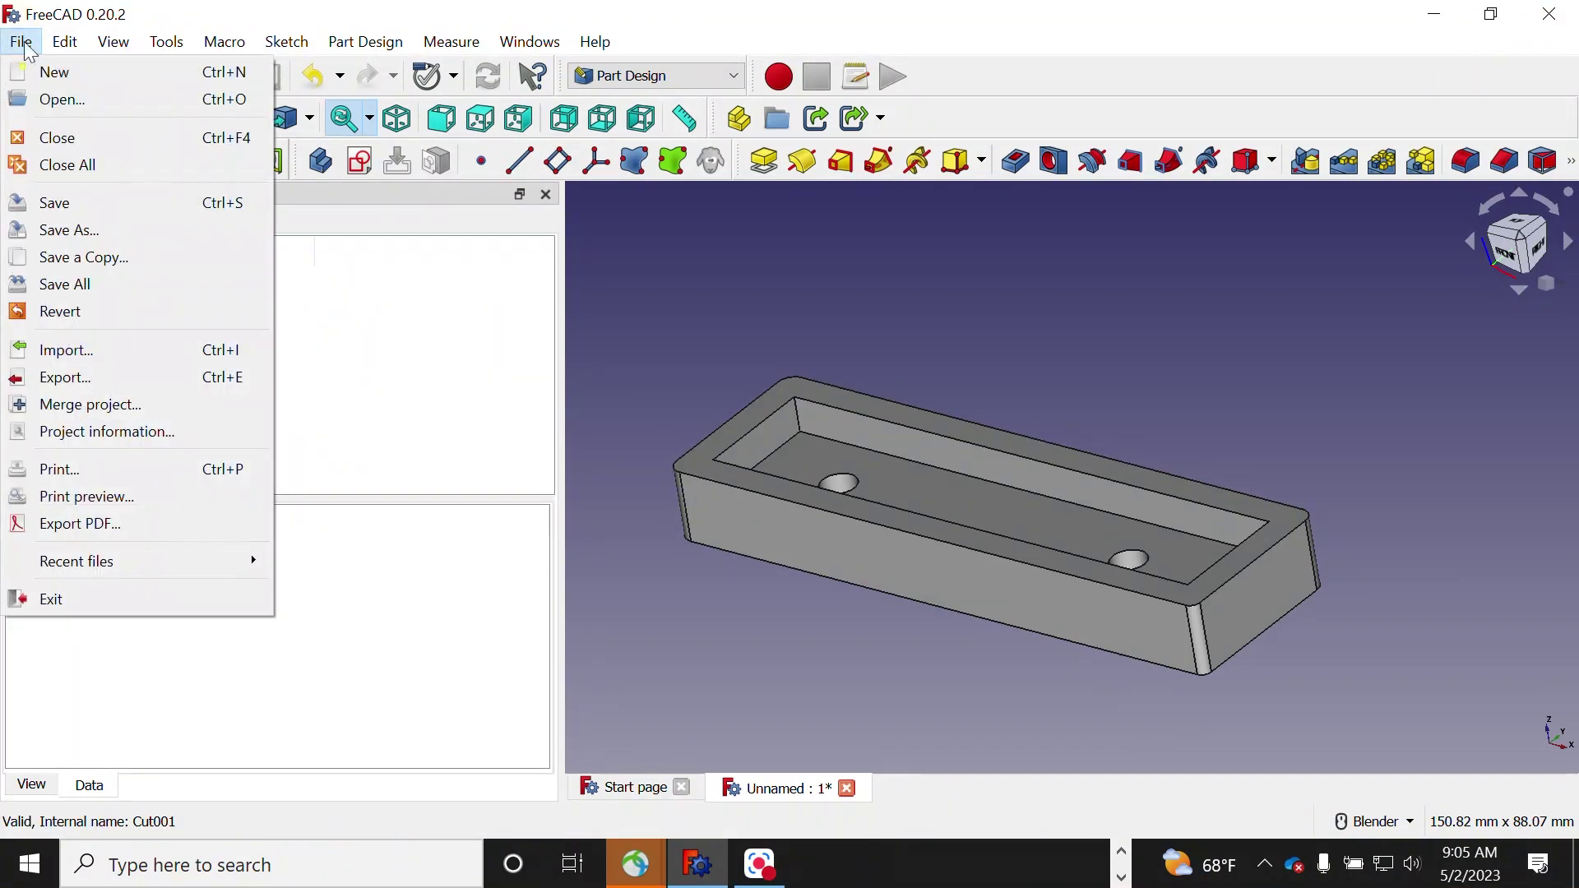
click(90, 387)
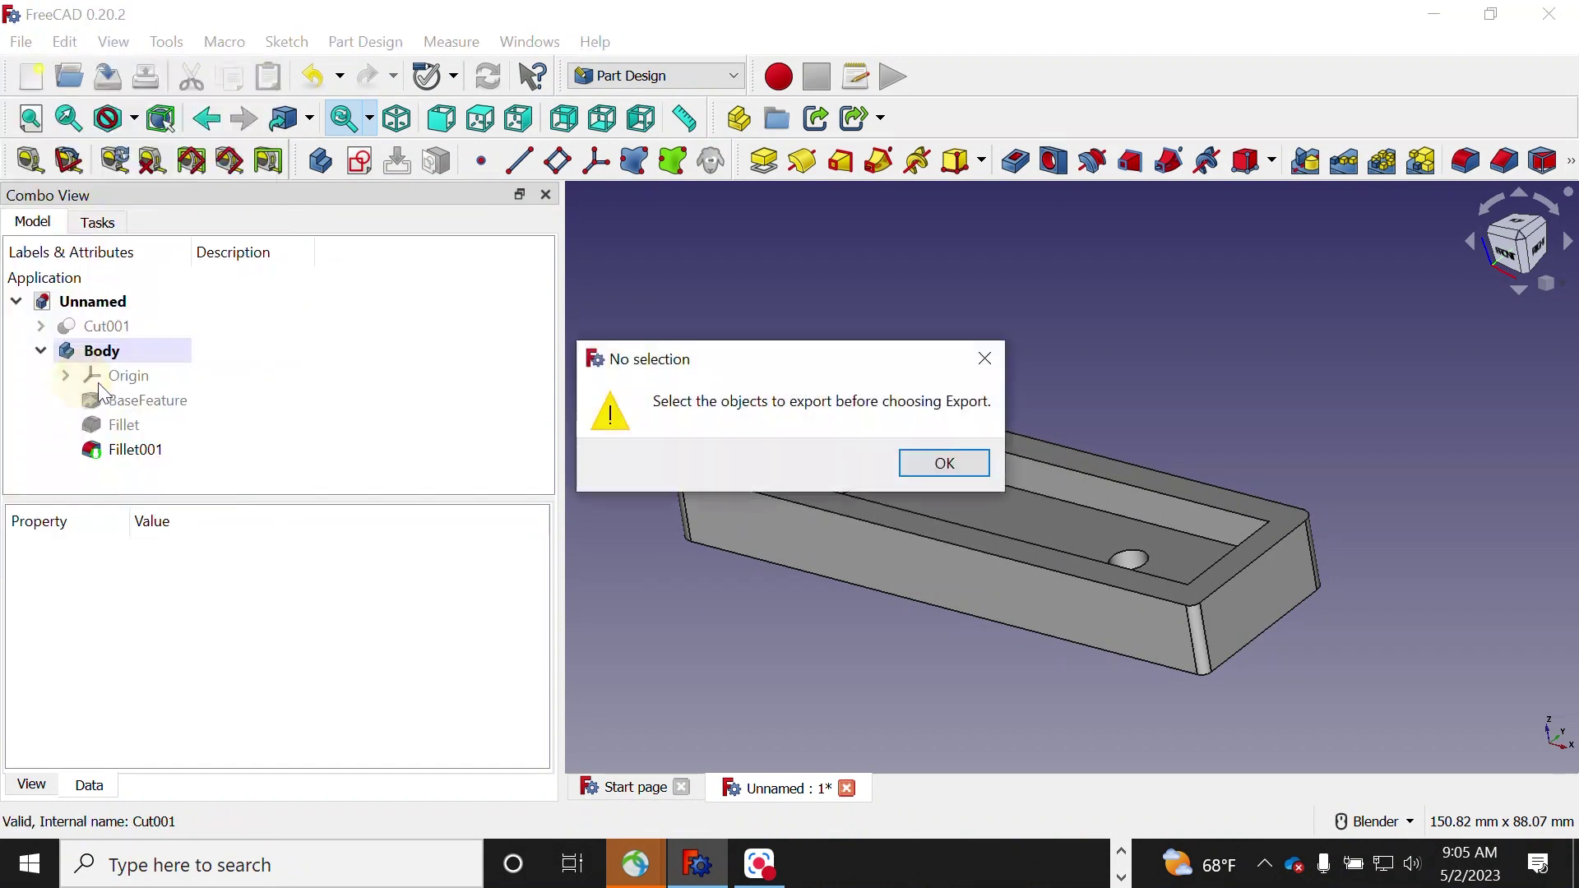
click(974, 465)
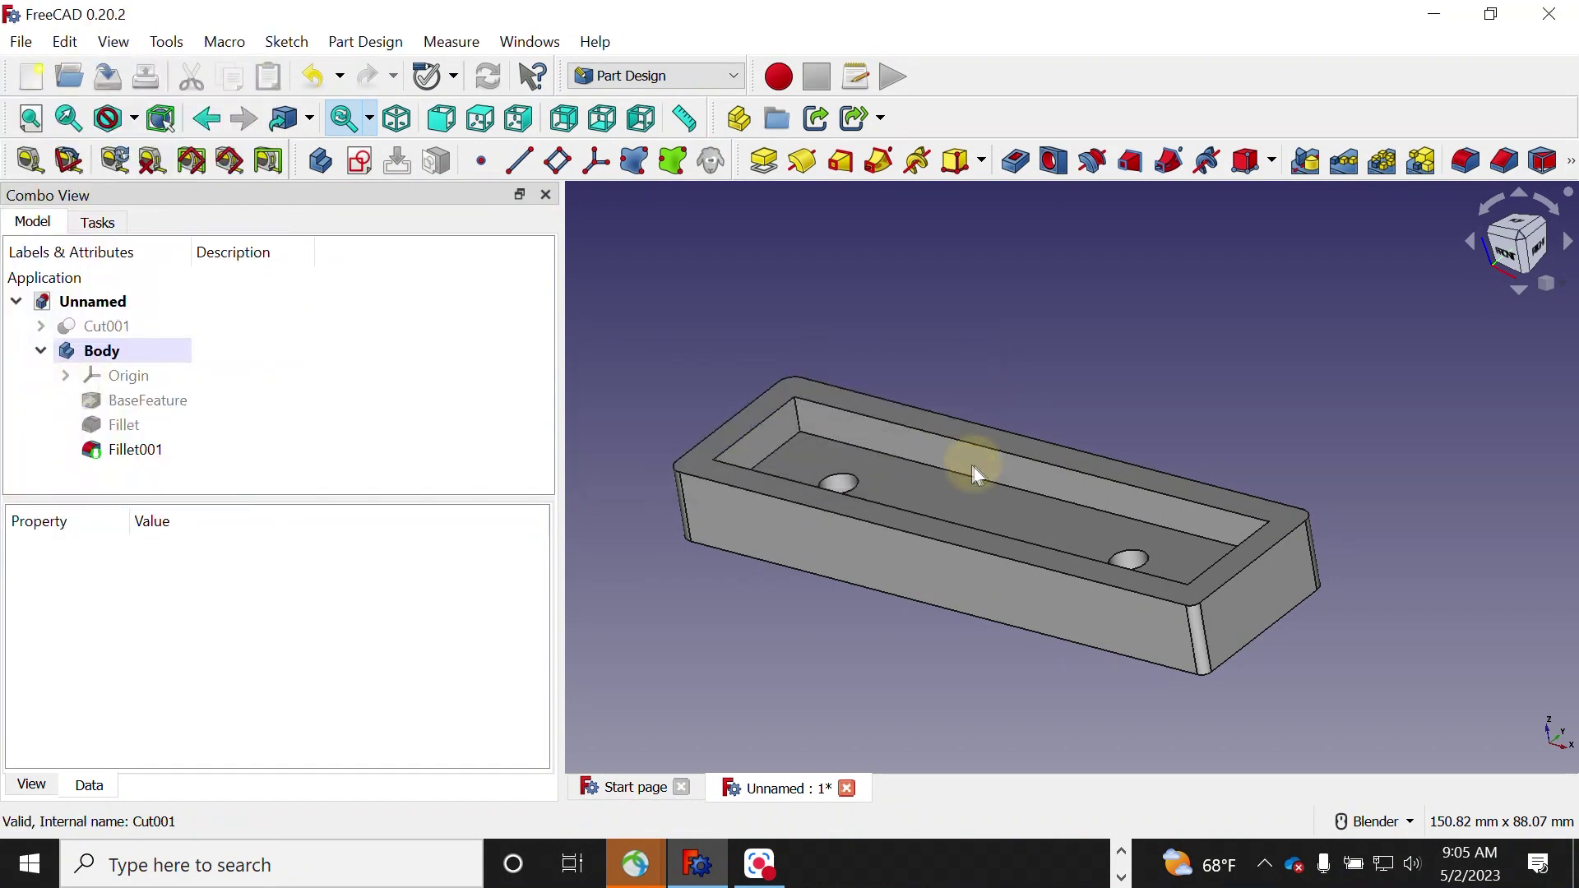
Select the whole Body, not just its last fillet, and start exporting it to a file
click(130, 301)
click(175, 452)
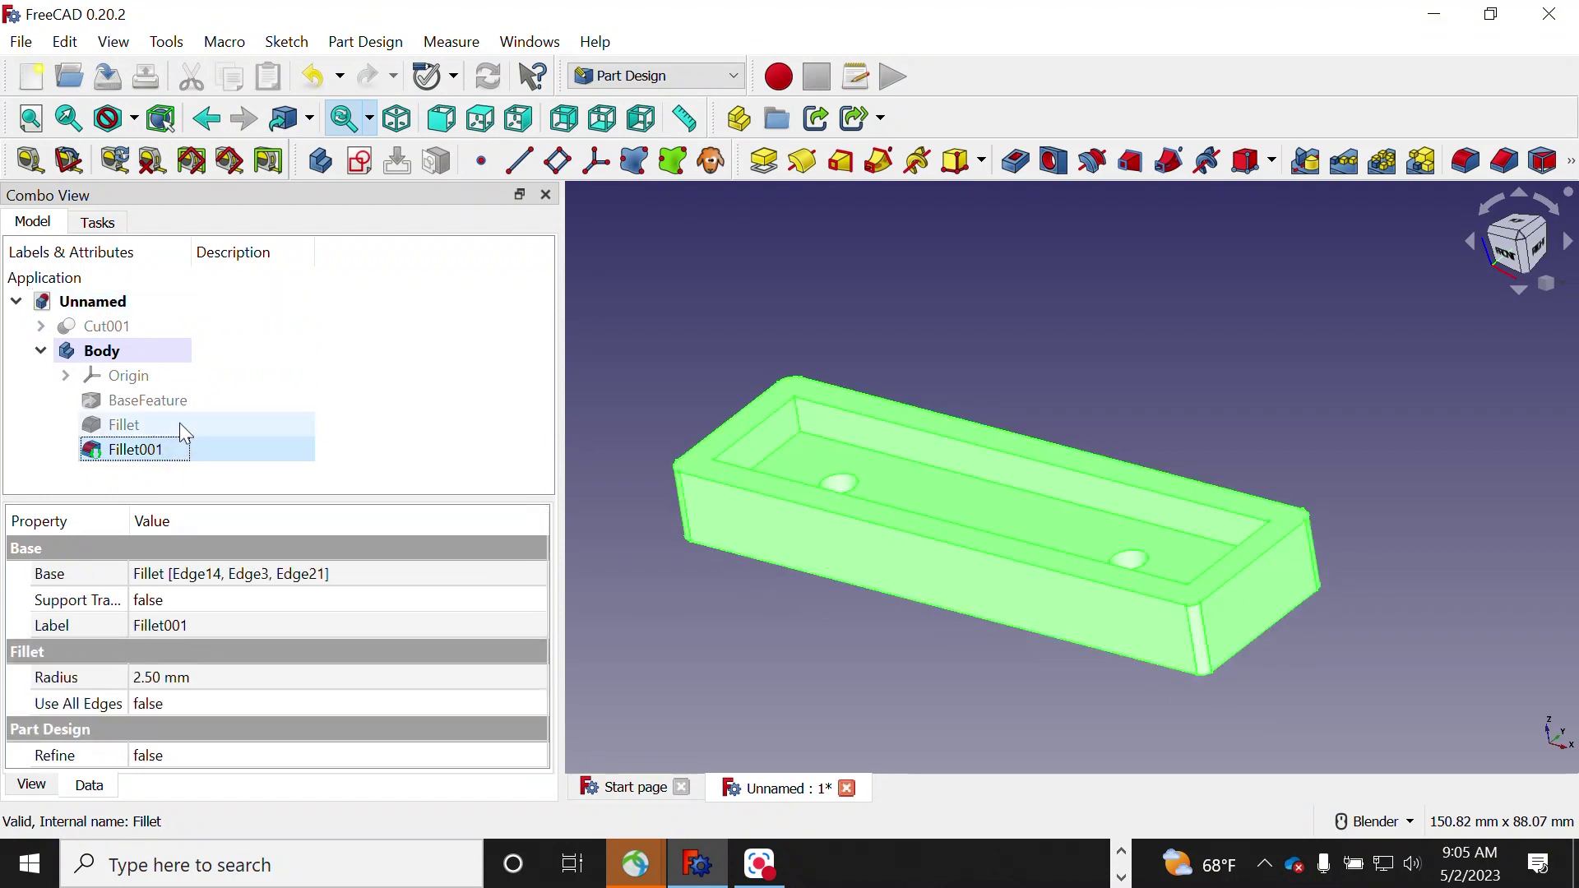
click(111, 350)
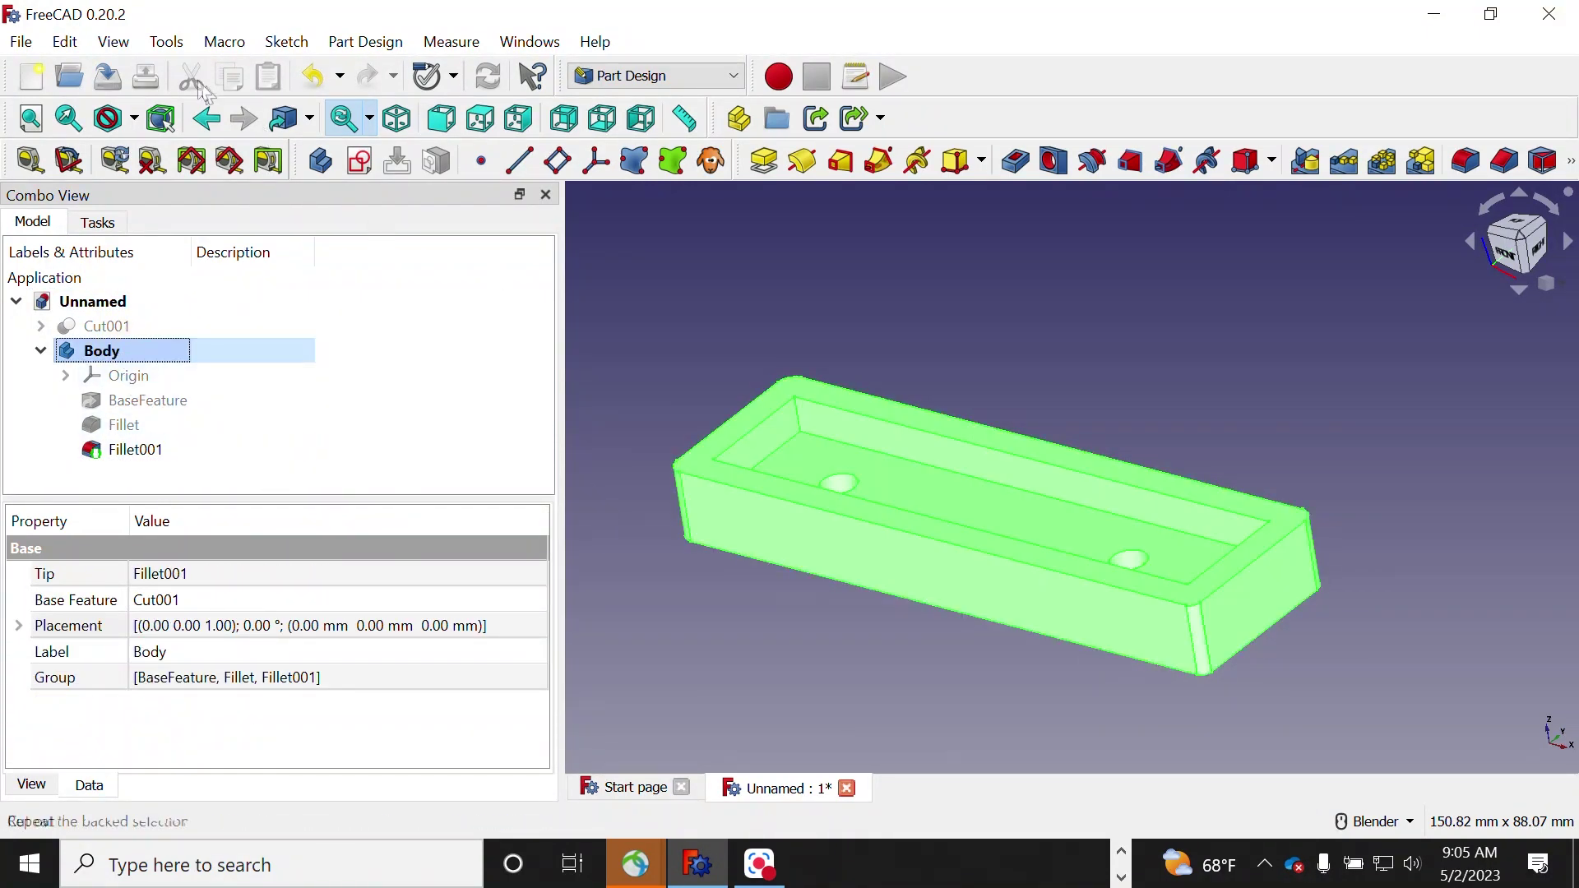
click(20, 41)
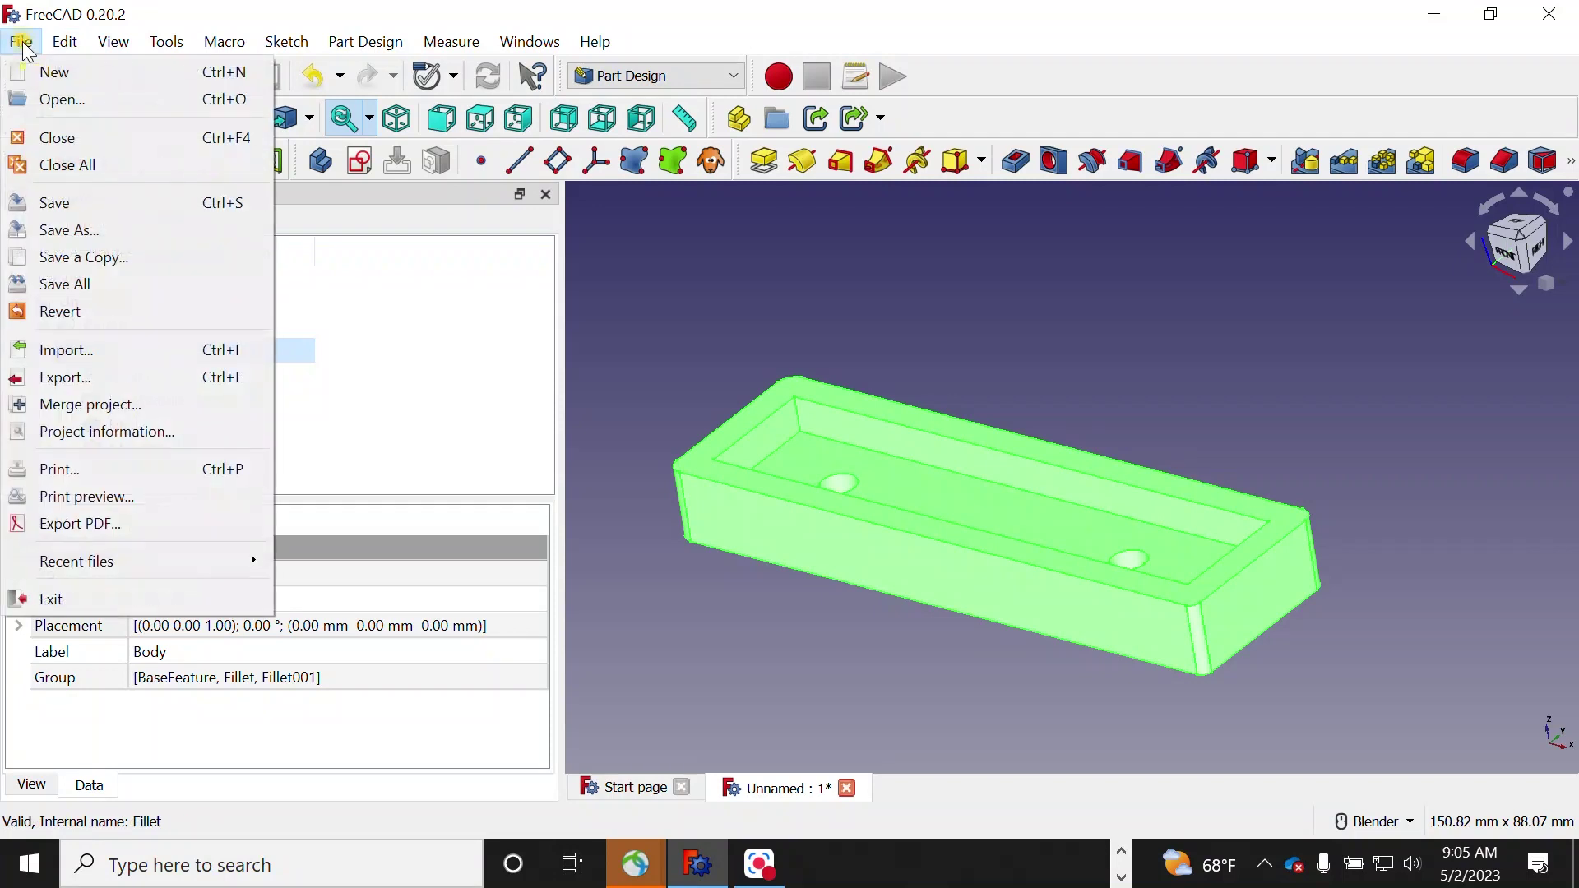
click(102, 377)
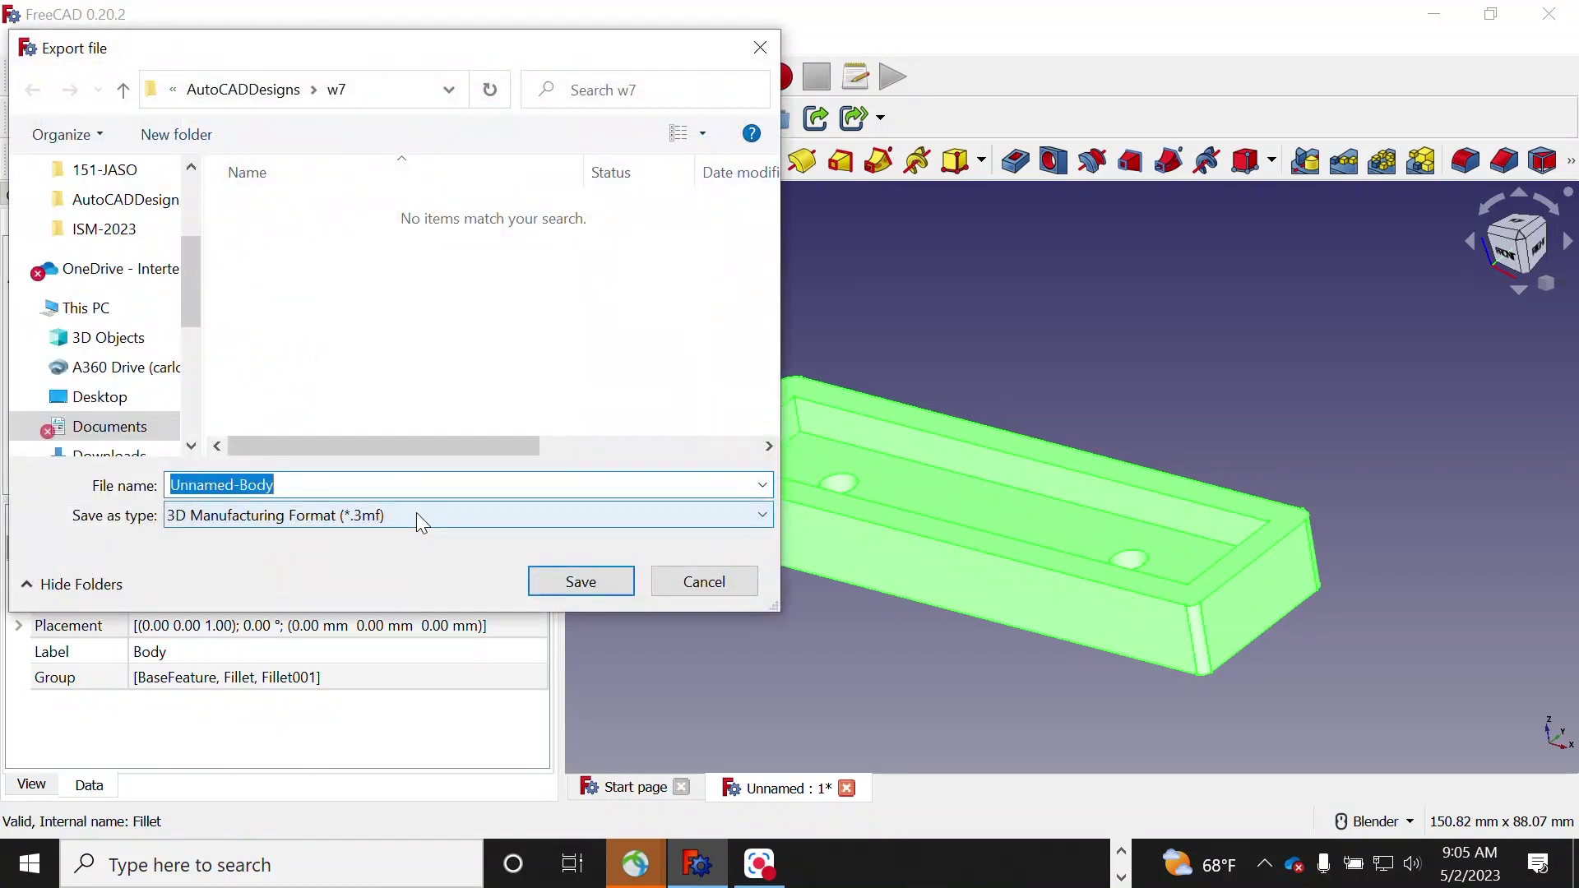
Look through the available export file types for the Body, including the STEP and STL mesh formats
click(320, 517)
scroll(354, 556, down, 7)
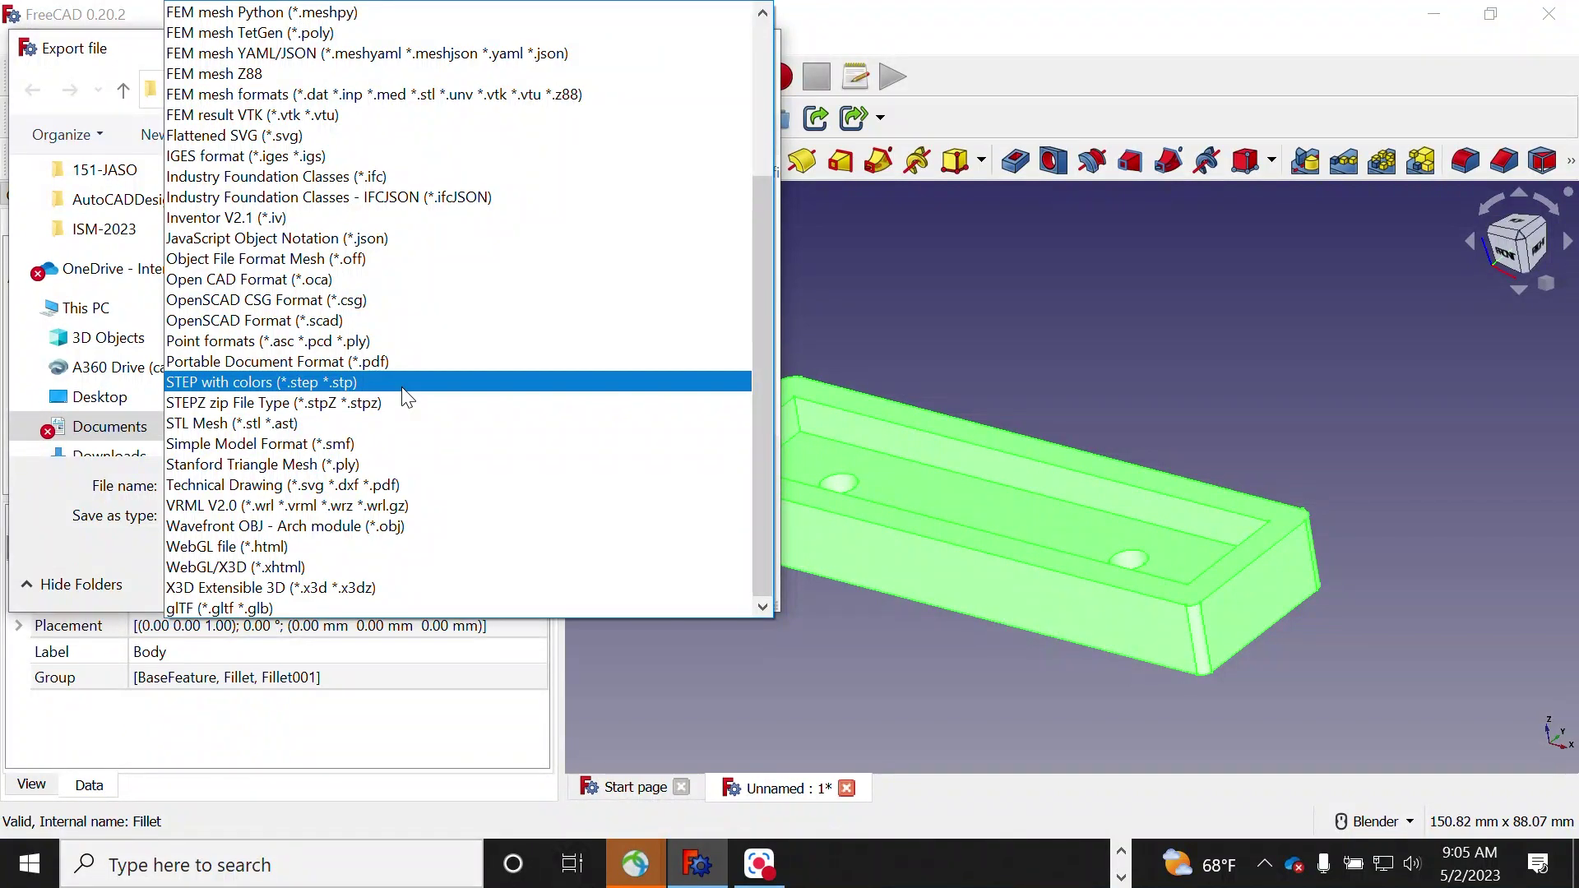
scroll(407, 398, up, 4)
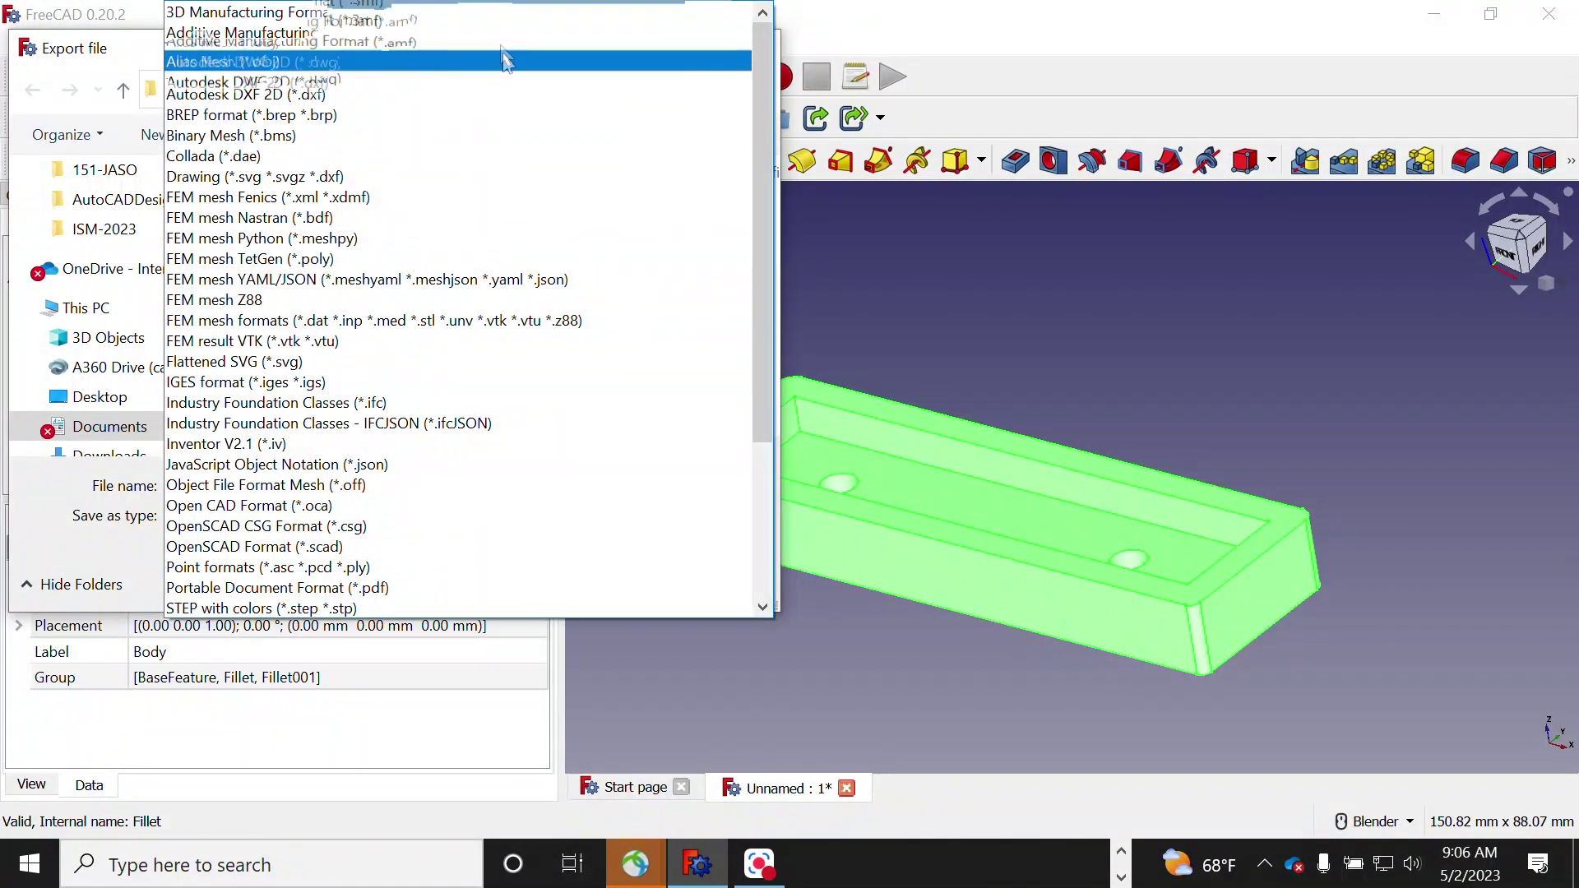
scroll(527, 329, down, 4)
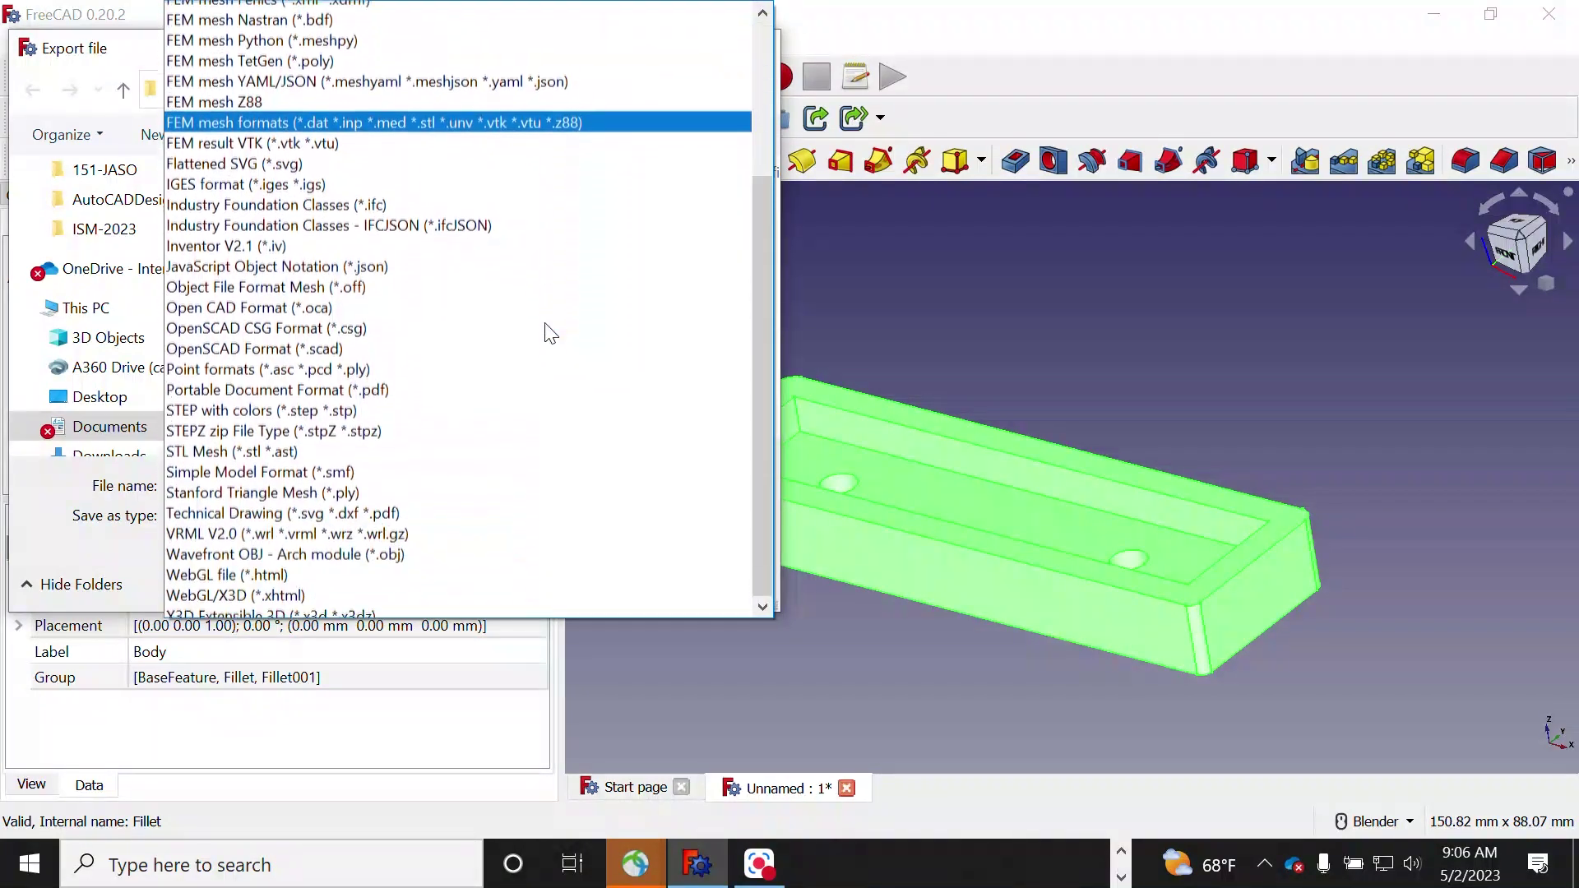